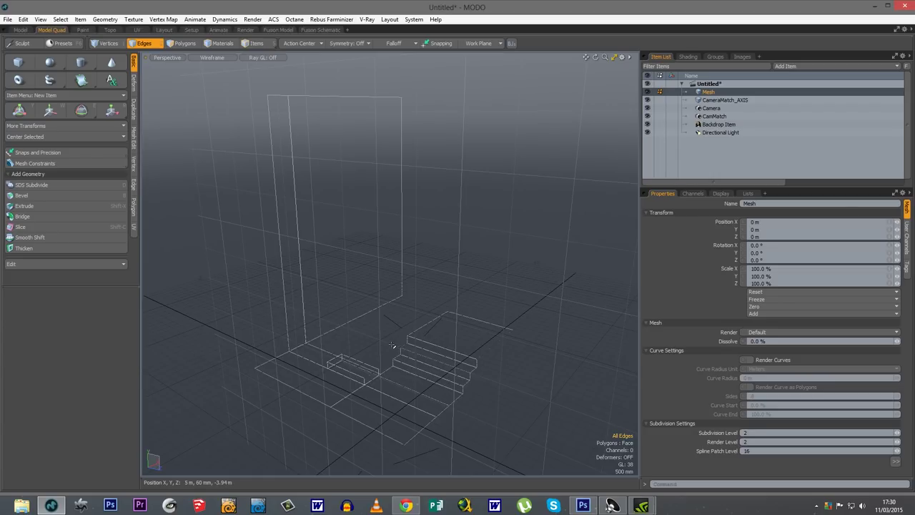
pyautogui.keyDown('alt'); pyautogui.moveTo(381, 321); pyautogui.dragTo(455, 313); pyautogui.keyUp('alt')
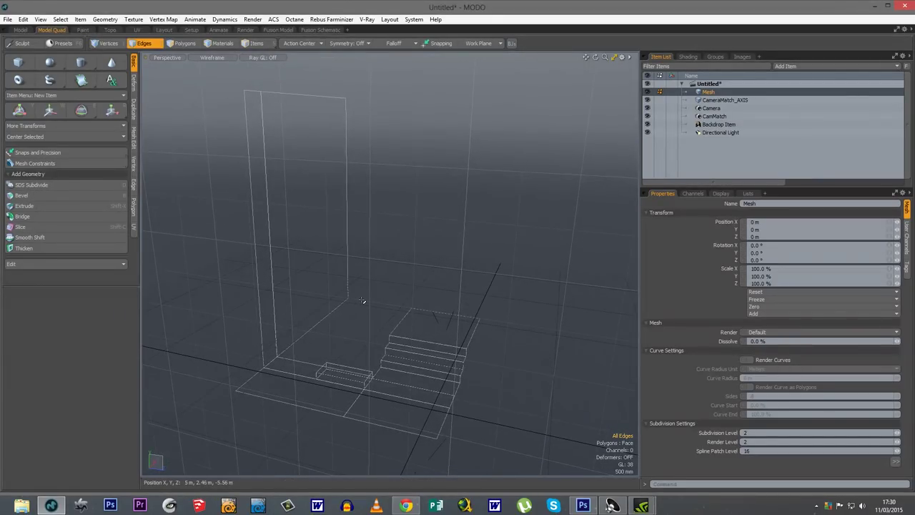
pyautogui.keyDown('alt'); pyautogui.moveTo(326, 337); pyautogui.dragTo(374, 301); pyautogui.keyUp('alt')
pyautogui.keyDown('alt'); pyautogui.moveTo(329, 172); pyautogui.dragTo(405, 299); pyautogui.keyUp('alt')
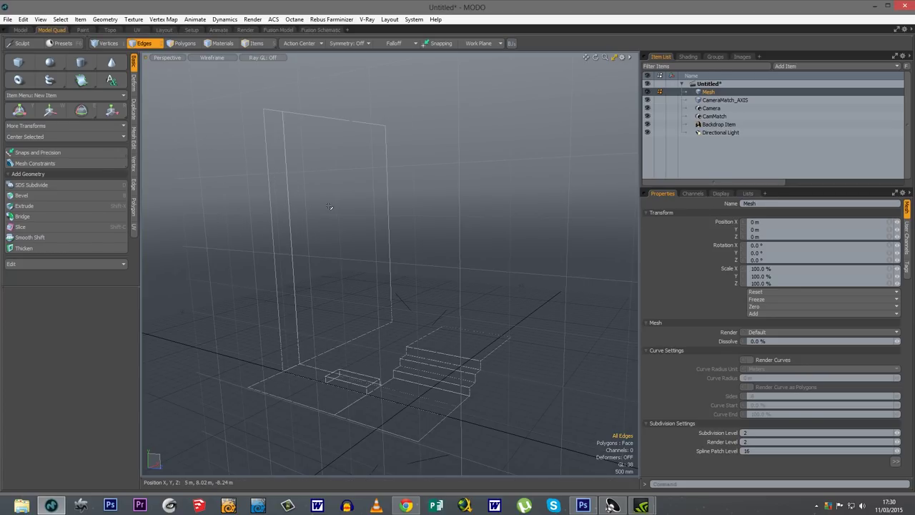
pyautogui.hotkey('ctrl', 'space')
pyautogui.click(304, 189)
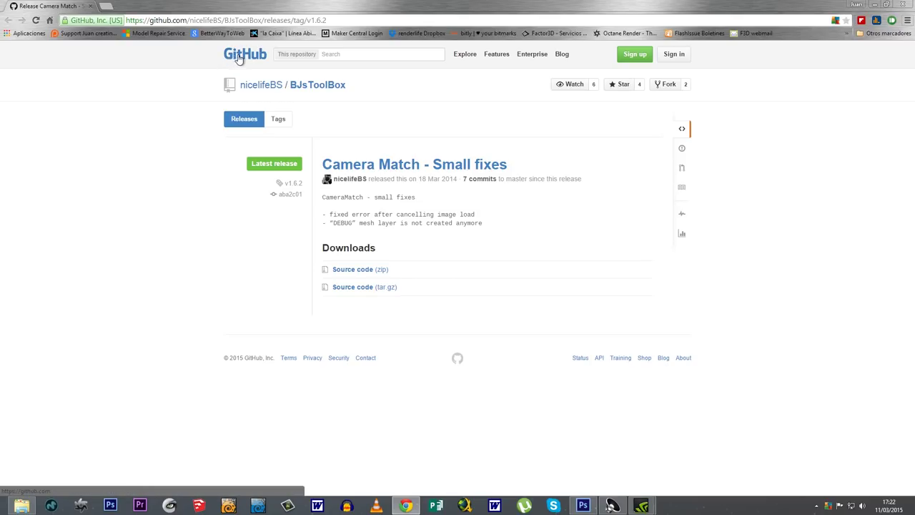
# Check the BJsToolBox v1.6.2 release address on GitHub and locate the extracted BJsToolBox-1.6.2 folder in the CAMERA MATCH folder
pyautogui.click(208, 20)
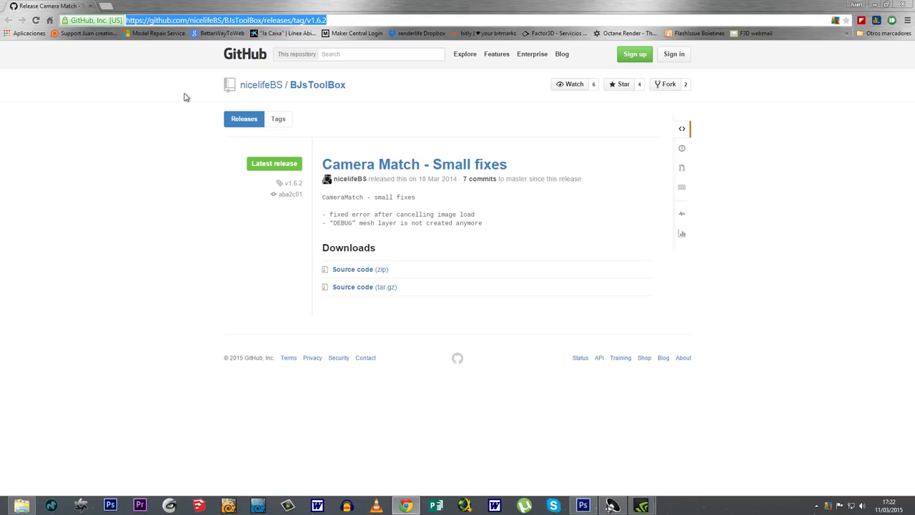
pyautogui.click(313, 396)
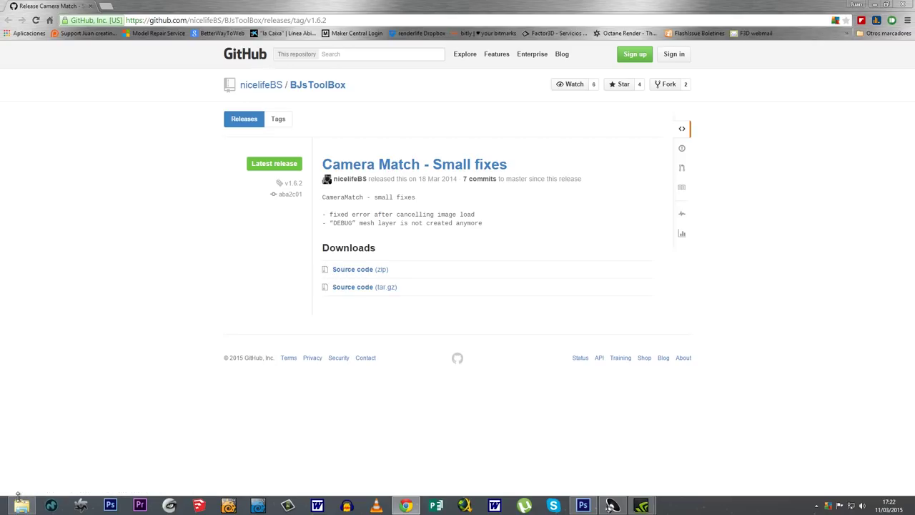
pyautogui.click(21, 504)
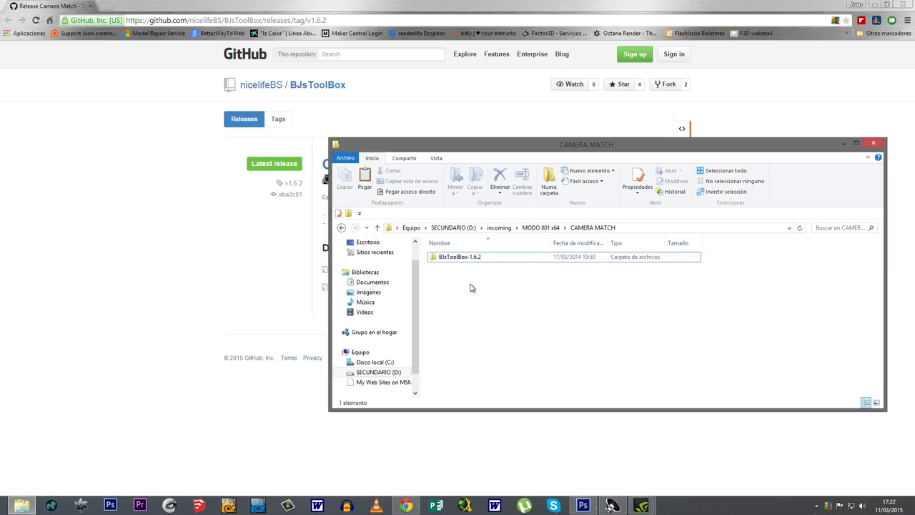
pyautogui.click(461, 260)
# Switch to MODO and open its user Scripts folder
pyautogui.click(51, 506)
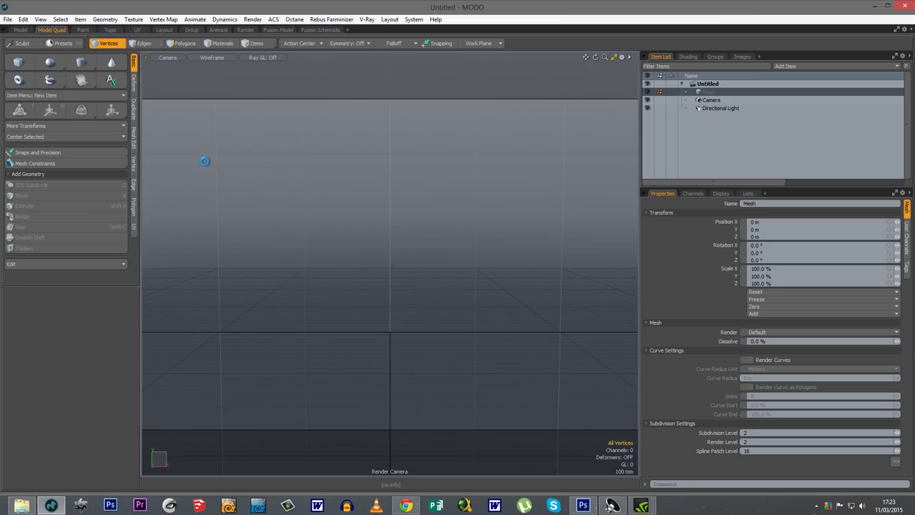
pyautogui.click(412, 20)
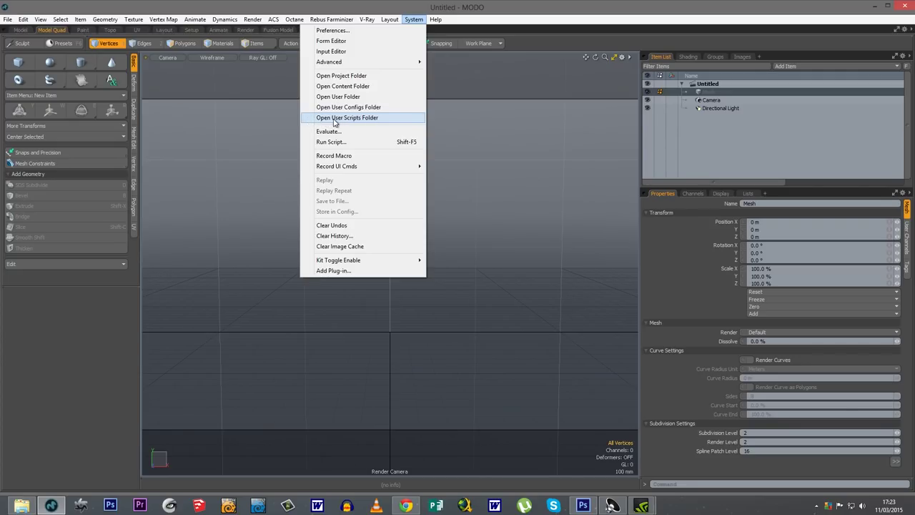
pyautogui.click(336, 119)
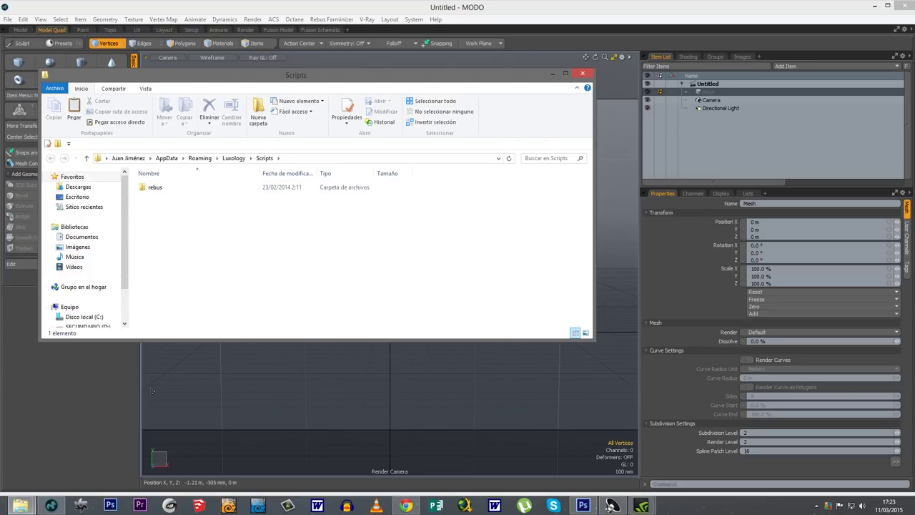
# Copy the BJsToolBox-1.6.2 folder from the CAMERA MATCH folder into the user Scripts folder
pyautogui.moveTo(21, 505)
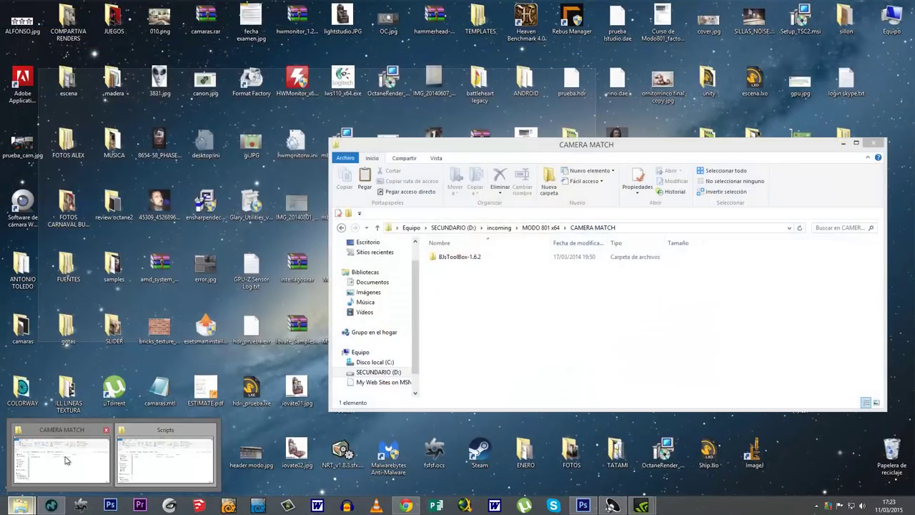
pyautogui.click(66, 459)
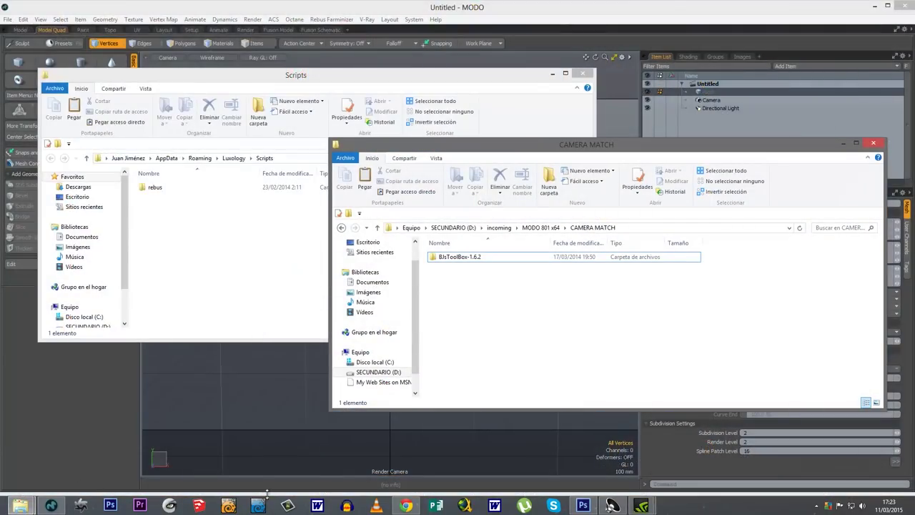
pyautogui.moveTo(464, 148); pyautogui.dragTo(571, 185)
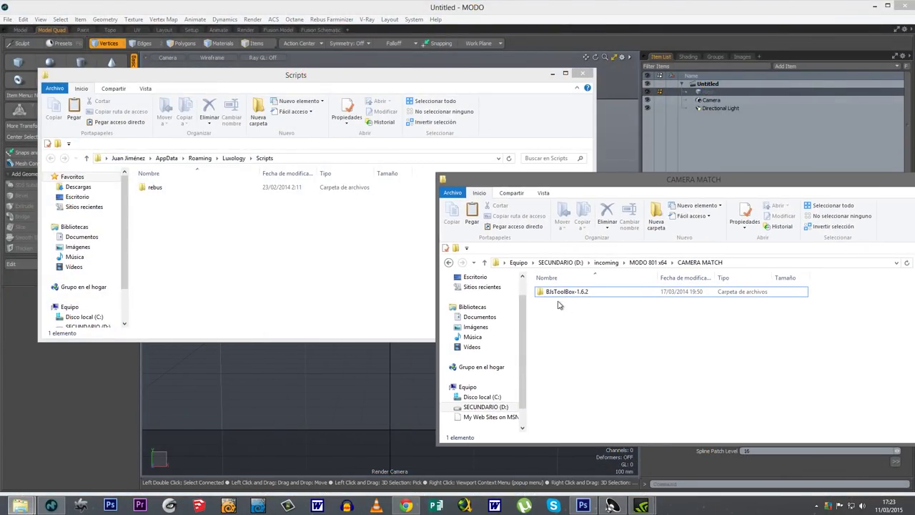
pyautogui.click(562, 293)
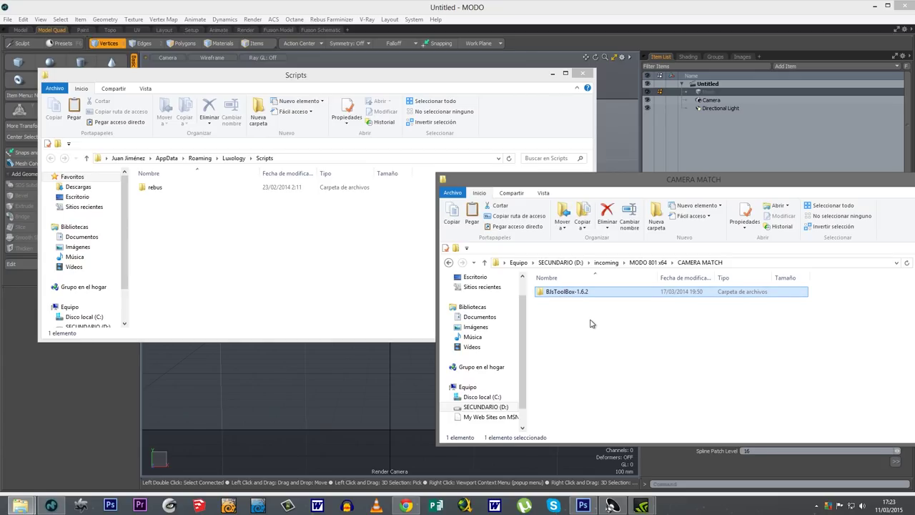
pyautogui.click(246, 219)
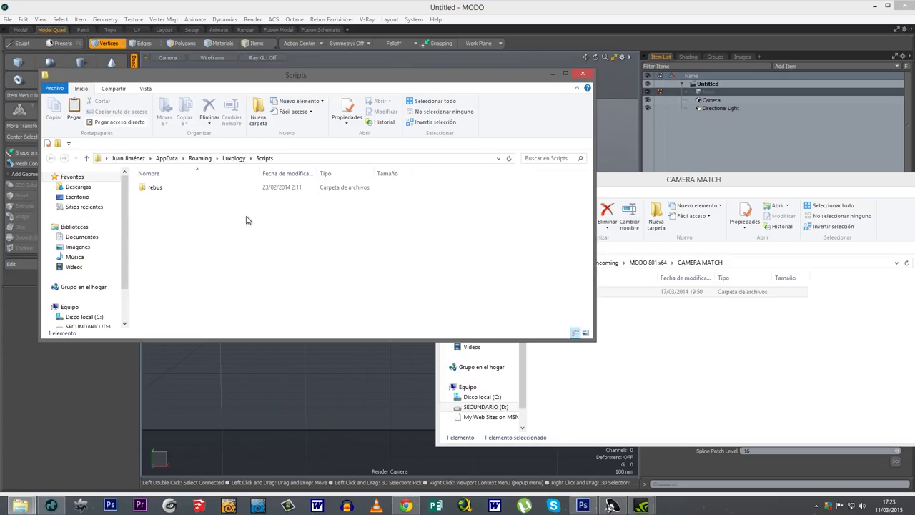
pyautogui.hotkey('ctrl', 'v')
# Close the CAMERA MATCH and Scripts folder windows and exit MODO
pyautogui.moveTo(854, 182); pyautogui.dragTo(656, 178)
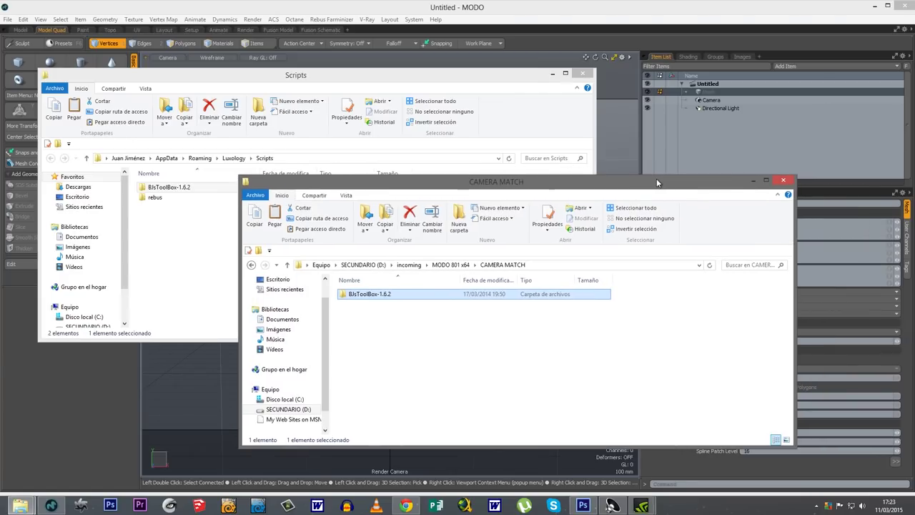
pyautogui.click(786, 180)
pyautogui.click(583, 73)
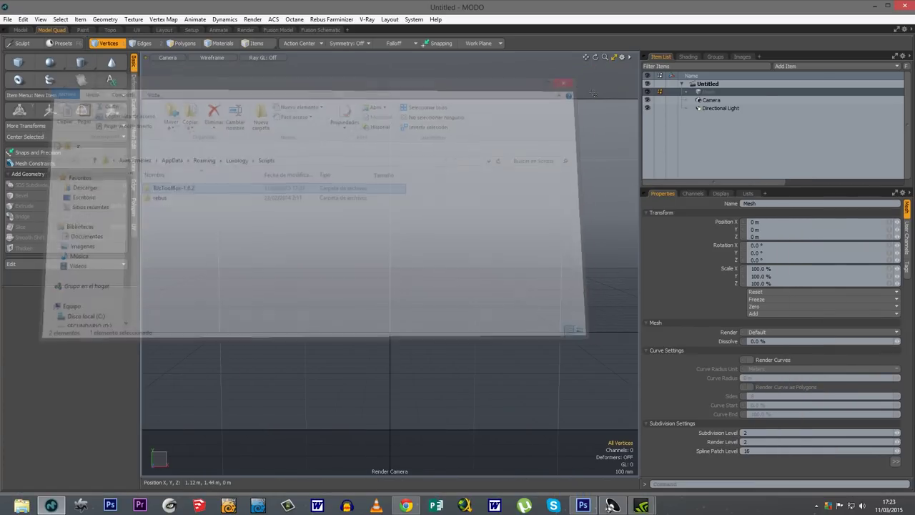
pyautogui.click(899, 8)
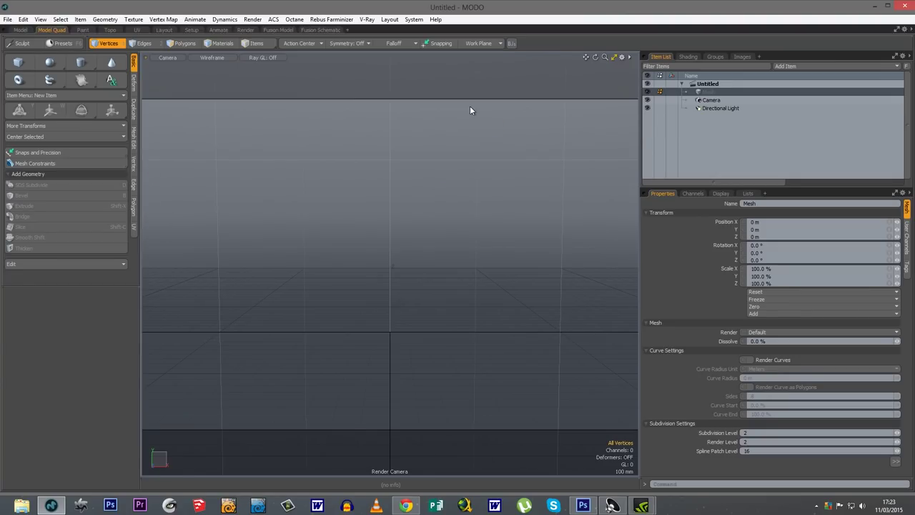
# Open the BJs Toolbox with its Camera Match tools and place it beside the viewport
pyautogui.click(511, 42)
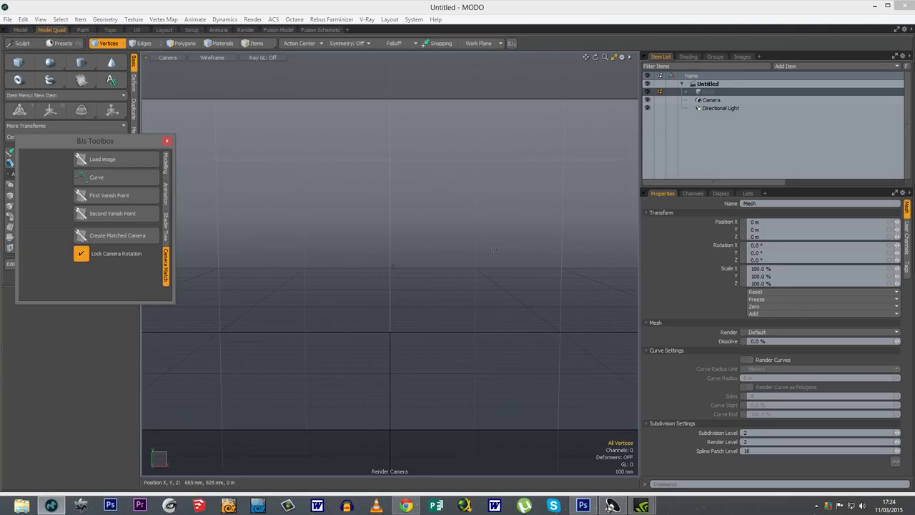
pyautogui.moveTo(90, 141); pyautogui.dragTo(241, 99)
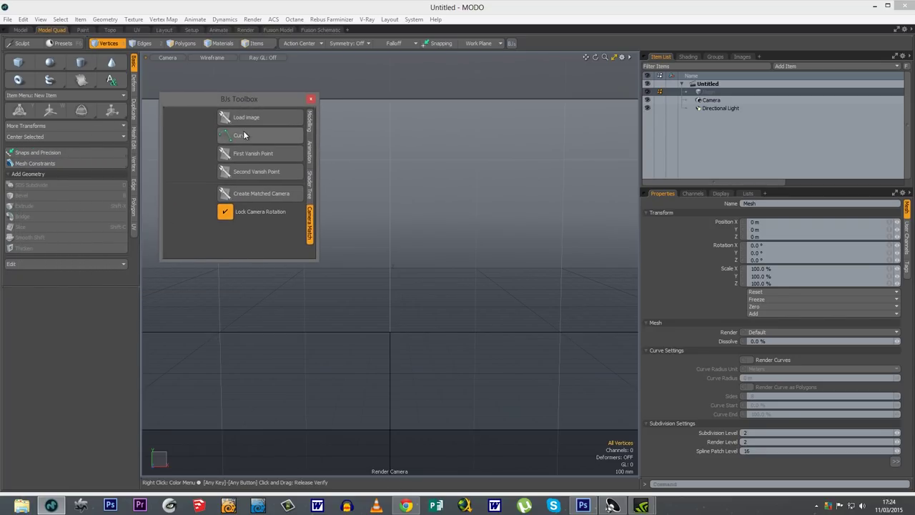
pyautogui.moveTo(252, 101); pyautogui.dragTo(155, 133)
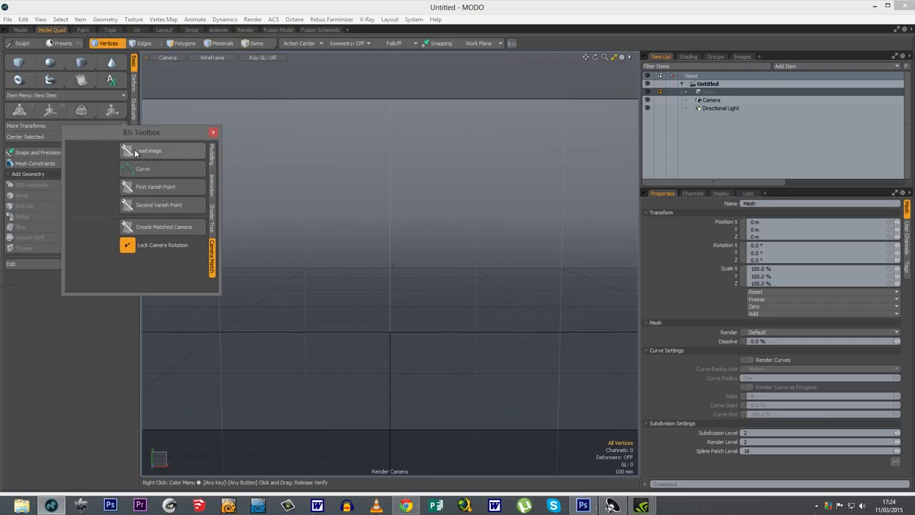
# Load REFERENCIA.jpg from the VESTIBULO folder as the camera match image
pyautogui.click(157, 153)
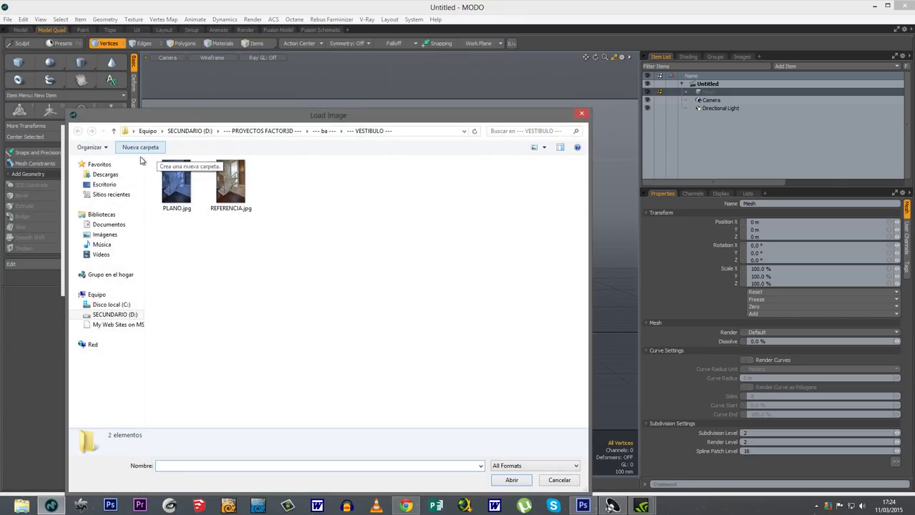
pyautogui.click(238, 185)
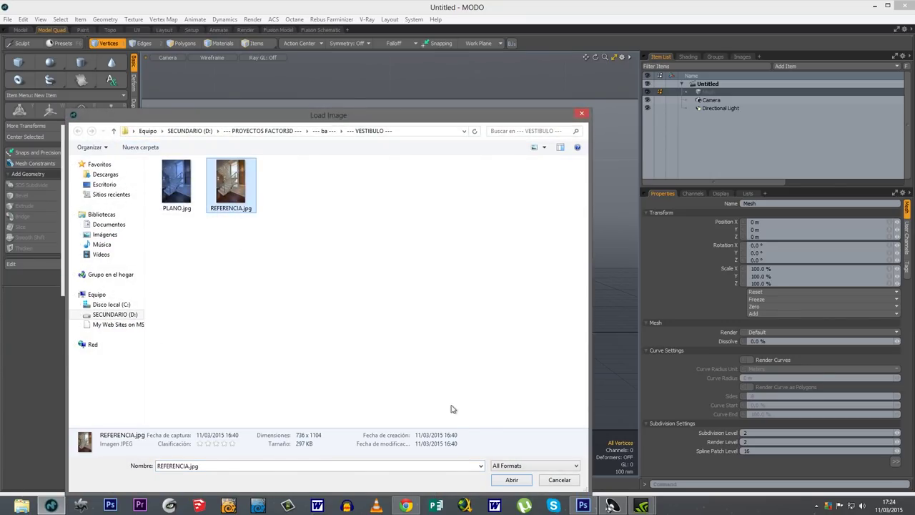
pyautogui.click(511, 480)
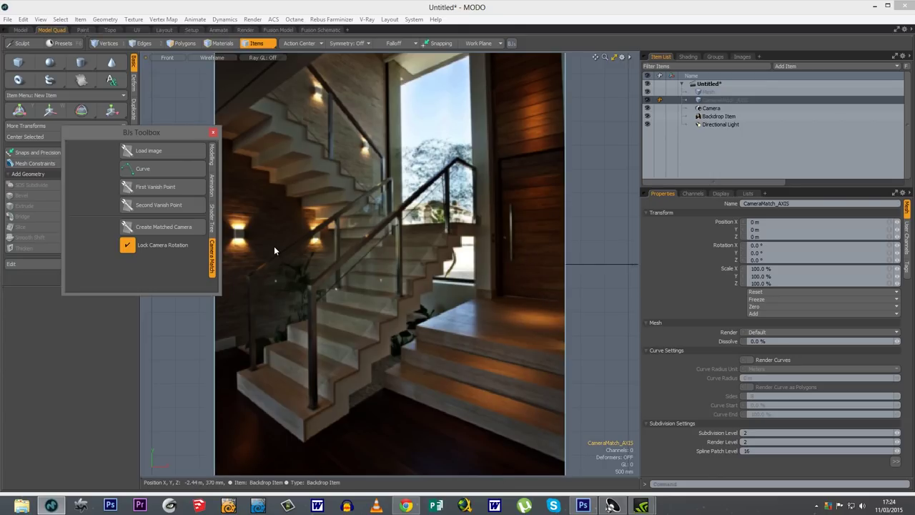
# Draw a two-point curve along the floor edge of the lowest wide step, starting at about X -130 mm, Y -2.57 m
pyautogui.moveTo(114, 132); pyautogui.dragTo(86, 111)
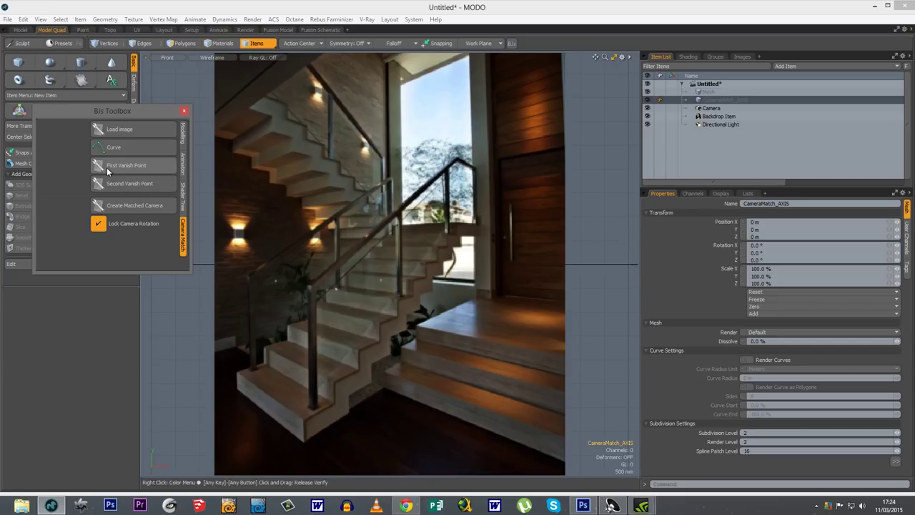
pyautogui.click(118, 146)
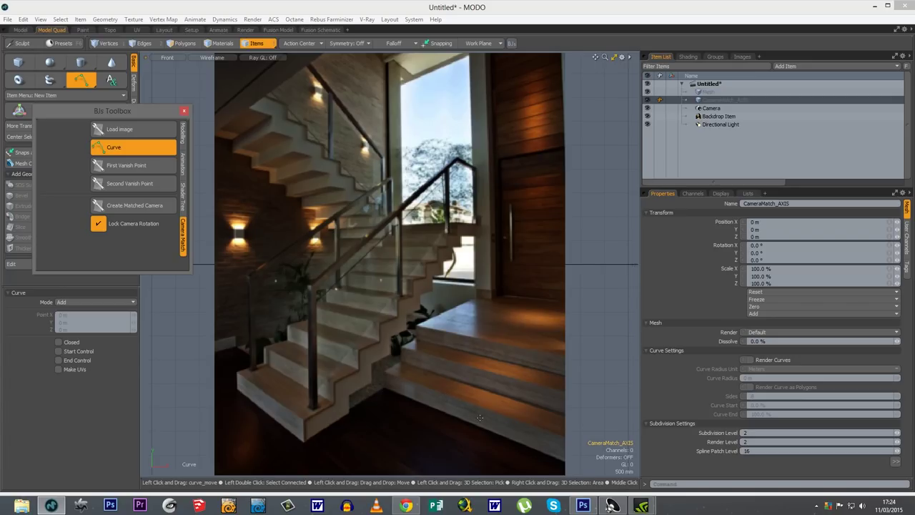
pyautogui.keyDown('ctrl'); pyautogui.keyDown('alt'); pyautogui.moveTo(462, 412); pyautogui.dragTo(514, 421); pyautogui.keyUp('alt'); pyautogui.keyUp('ctrl')
pyautogui.moveTo(446, 351)
pyautogui.keyDown('alt'); pyautogui.keyDown('shift'); pyautogui.mouseDown()
pyautogui.moveTo(424, 330)
pyautogui.moveTo(436, 336)
pyautogui.mouseUp(); pyautogui.keyUp('shift'); pyautogui.keyUp('alt')
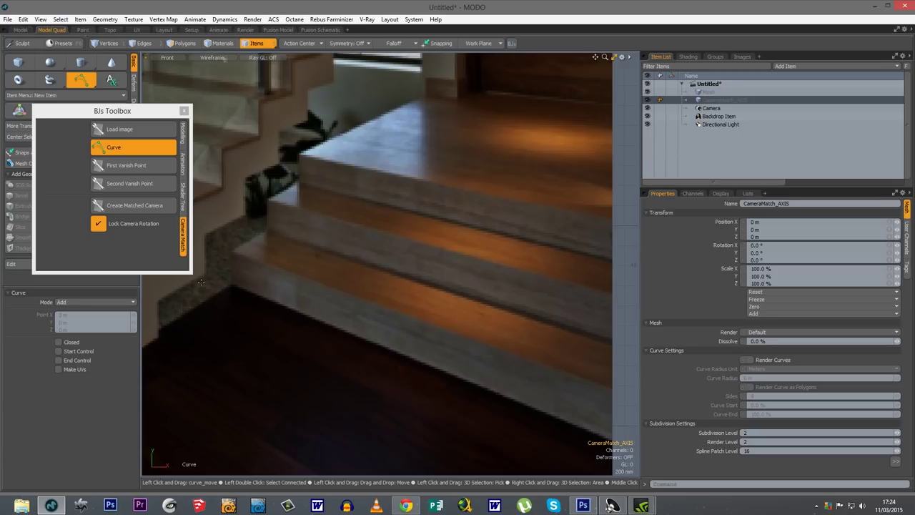
pyautogui.click(233, 283)
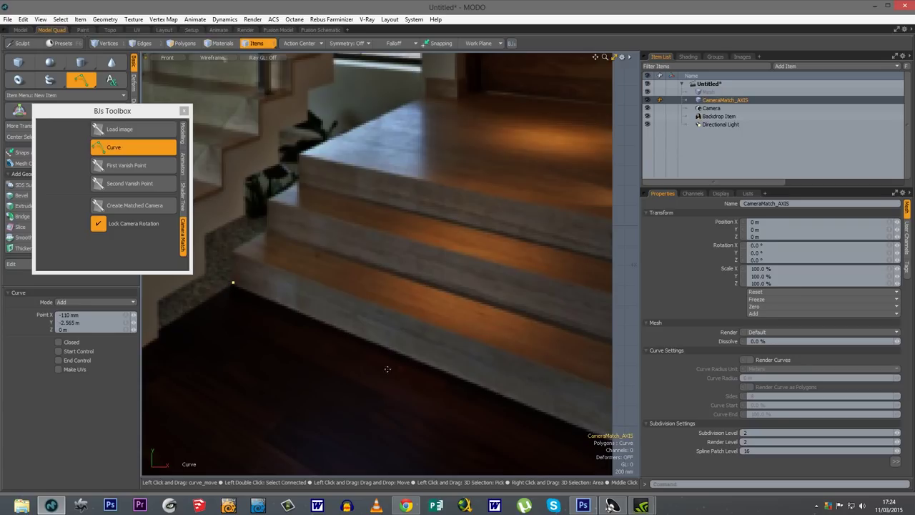
pyautogui.moveTo(618, 435); pyautogui.dragTo(612, 439)
pyautogui.moveTo(233, 282); pyautogui.dragTo(232, 283)
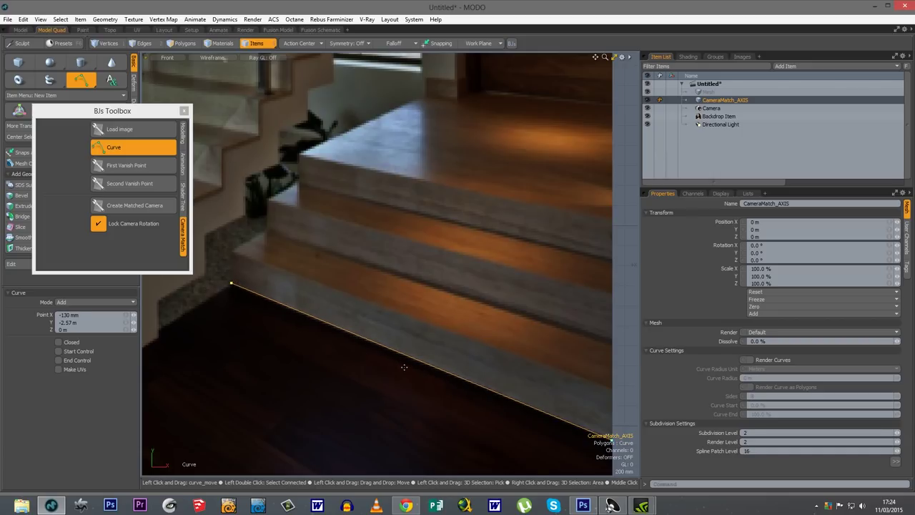
# Draw a separate two-point curve along a wood panel seam above the door, from about 2.2 m, 2.9 m to 3.64 m, 3.275 m
pyautogui.scroll(-3, 474, 375)
pyautogui.keyDown('alt'); pyautogui.keyDown('shift'); pyautogui.moveTo(439, 248); pyautogui.dragTo(364, 358); pyautogui.keyUp('shift'); pyautogui.keyUp('alt')
pyautogui.keyDown('ctrl'); pyautogui.keyDown('alt'); pyautogui.moveTo(454, 205); pyautogui.dragTo(405, 214); pyautogui.keyUp('alt'); pyautogui.keyUp('ctrl')
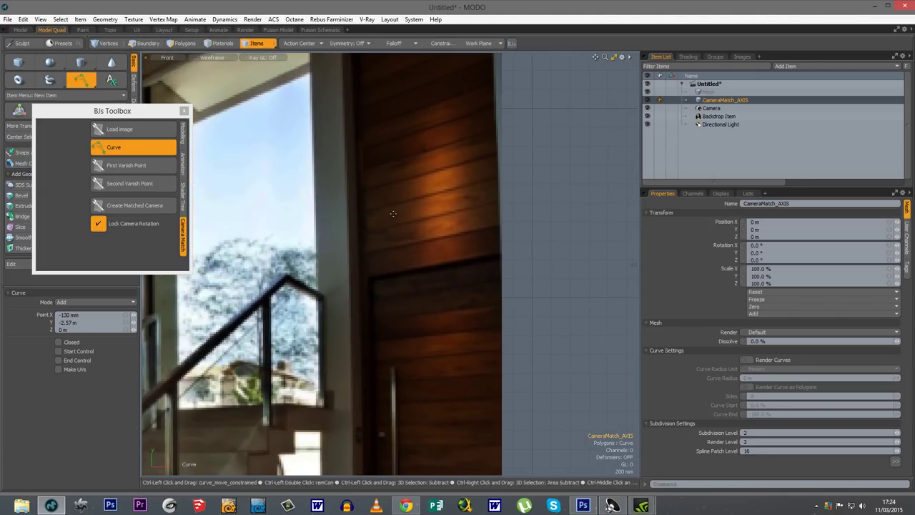
pyautogui.keyDown('ctrl'); pyautogui.keyDown('alt'); pyautogui.moveTo(425, 190); pyautogui.dragTo(323, 227); pyautogui.keyUp('alt'); pyautogui.keyUp('ctrl')
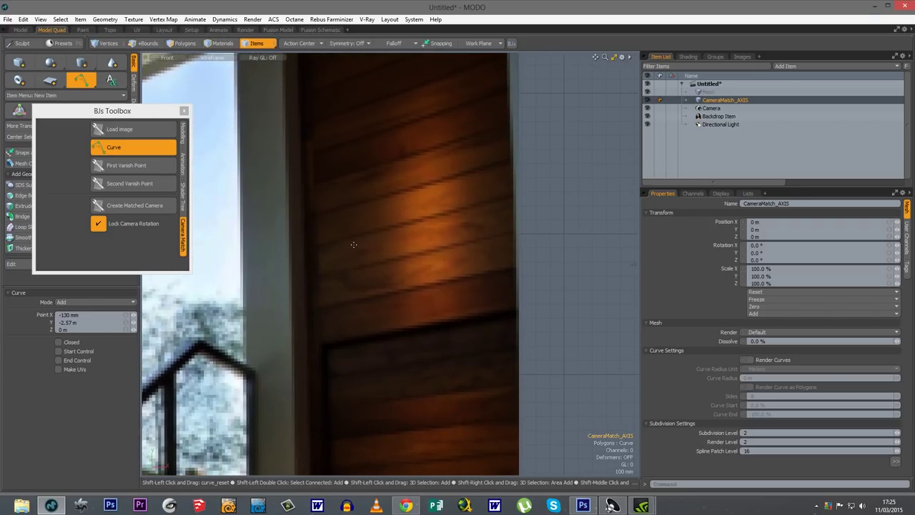
pyautogui.click(311, 248)
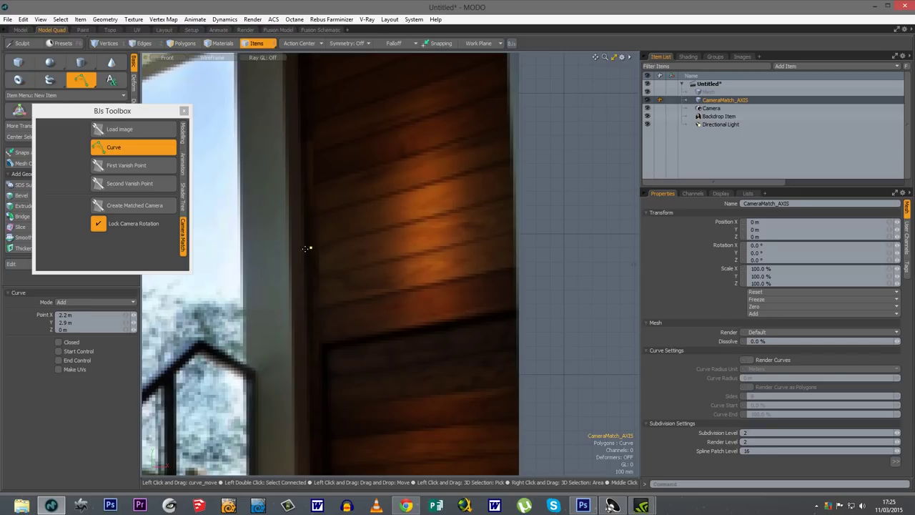
pyautogui.moveTo(469, 206); pyautogui.dragTo(510, 194)
# Draw another two-point curve along the ceiling edge above the window, from about -655 mm, 4.94 m to 470 mm, 3.955 m
pyautogui.scroll(-5, 331, 287)
pyautogui.keyDown('alt'); pyautogui.keyDown('shift'); pyautogui.moveTo(265, 339); pyautogui.dragTo(408, 181); pyautogui.keyUp('shift'); pyautogui.keyUp('alt')
pyautogui.keyDown('alt'); pyautogui.keyDown('shift'); pyautogui.moveTo(303, 346); pyautogui.dragTo(357, 369); pyautogui.keyUp('shift'); pyautogui.keyUp('alt')
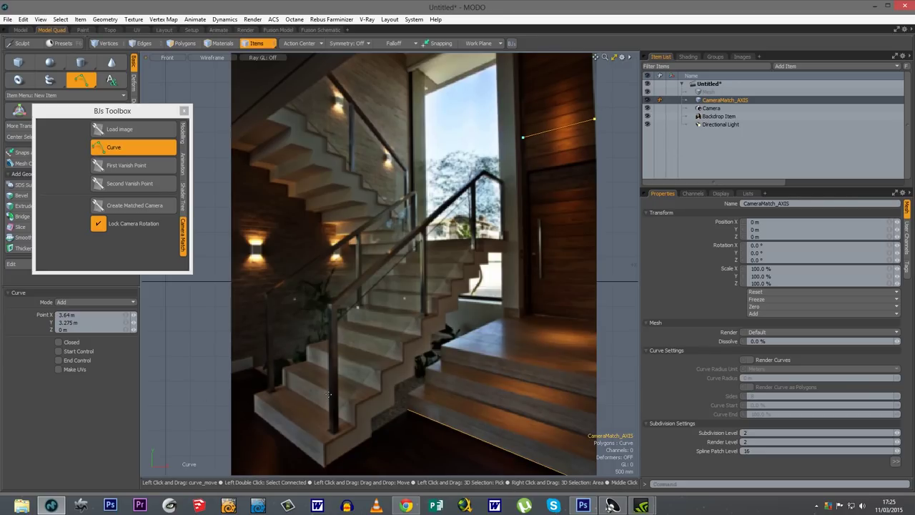
pyautogui.keyDown('alt'); pyautogui.keyDown('shift'); pyautogui.moveTo(330, 301); pyautogui.dragTo(313, 378); pyautogui.keyUp('shift'); pyautogui.keyUp('alt')
pyautogui.keyDown('ctrl'); pyautogui.keyDown('alt'); pyautogui.moveTo(390, 116); pyautogui.dragTo(429, 161); pyautogui.keyUp('alt'); pyautogui.keyUp('ctrl')
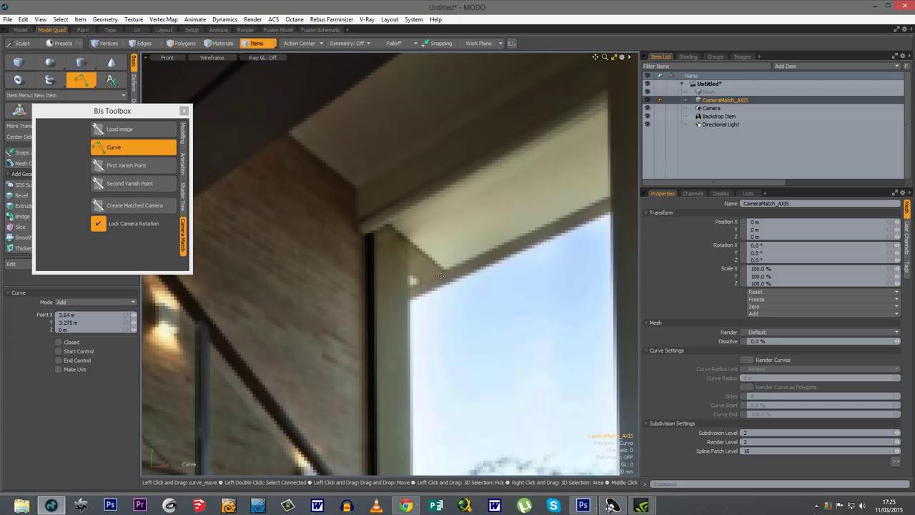
pyautogui.press('shift')
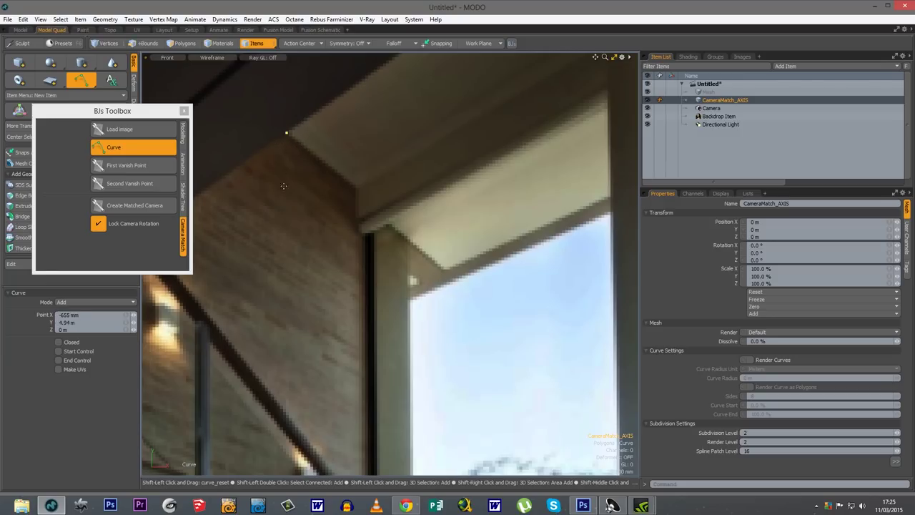
pyautogui.click(445, 270)
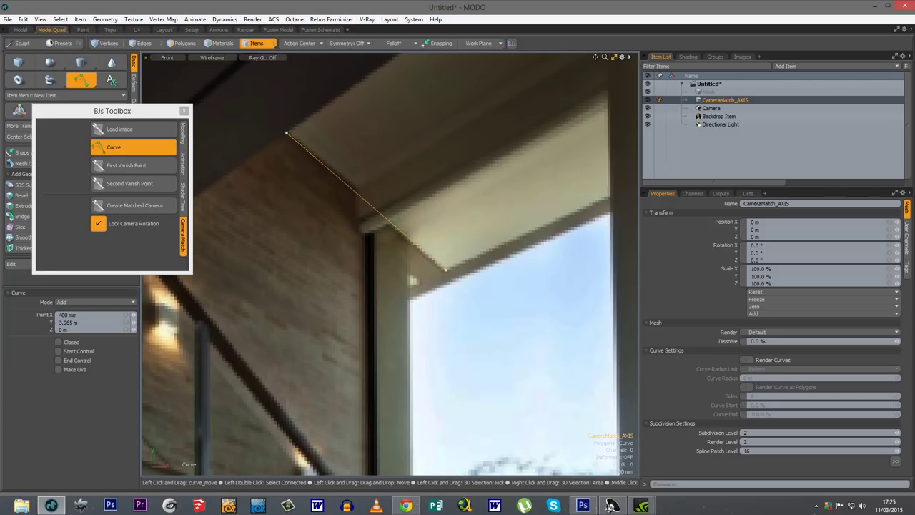
pyautogui.moveTo(445, 271); pyautogui.dragTo(444, 271)
pyautogui.keyDown('ctrl'); pyautogui.keyDown('alt'); pyautogui.moveTo(418, 325); pyautogui.dragTo(373, 229); pyautogui.keyUp('alt'); pyautogui.keyUp('ctrl')
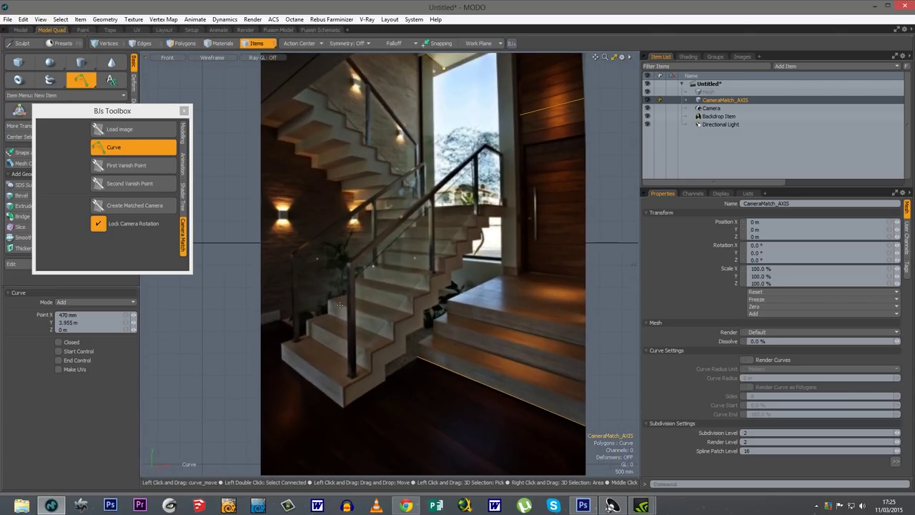
# Draw a fourth two-point curve along the wall's base edge behind the lowest stair step, ending at about X -2.24 m, Y -1.48 m
pyautogui.keyDown('ctrl'); pyautogui.keyDown('alt'); pyautogui.moveTo(306, 305); pyautogui.dragTo(387, 338); pyautogui.keyUp('alt'); pyautogui.keyUp('ctrl')
pyautogui.press('shift')
pyautogui.moveTo(383, 325); pyautogui.dragTo(372, 339)
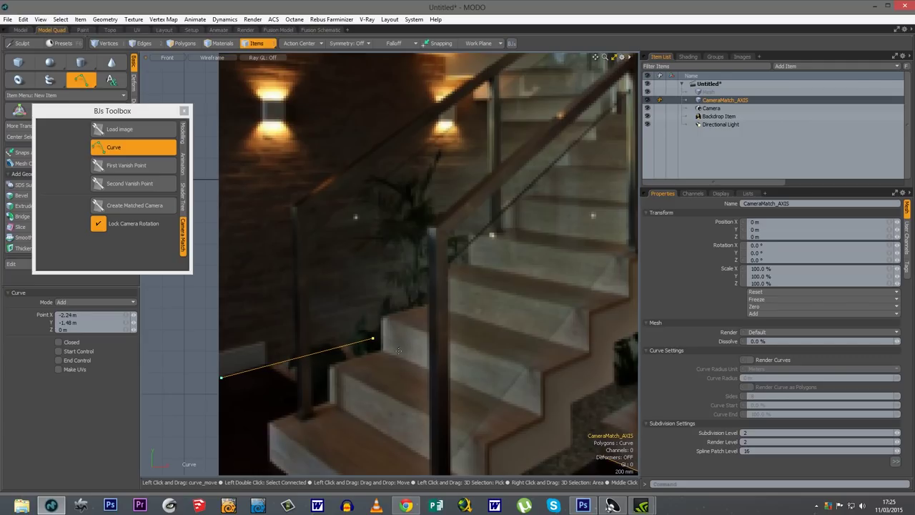
pyautogui.scroll(-5, 395, 350)
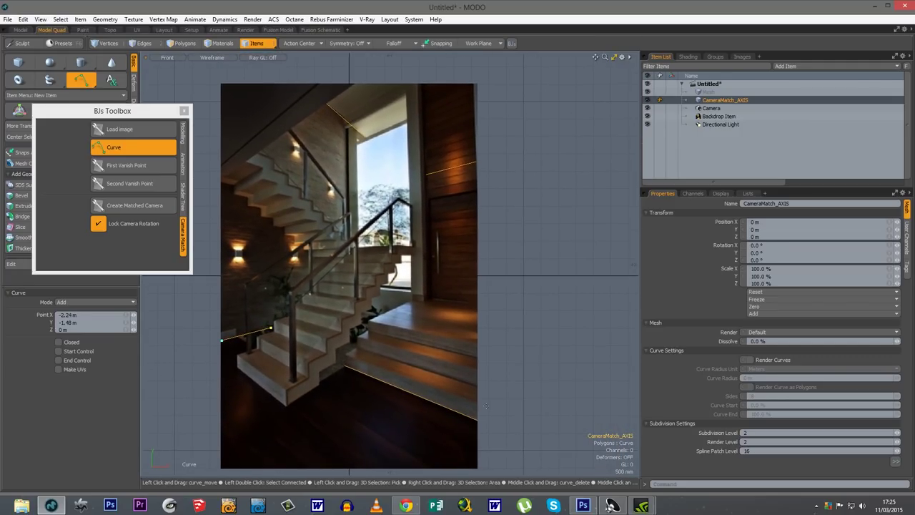
pyautogui.keyDown('alt'); pyautogui.keyDown('shift'); pyautogui.moveTo(307, 307); pyautogui.dragTo(353, 306); pyautogui.keyUp('shift'); pyautogui.keyUp('alt')
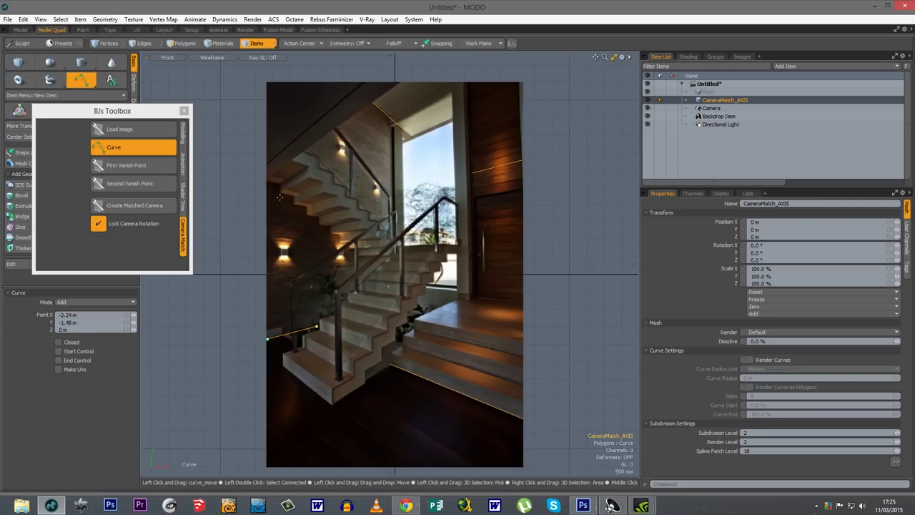
pyautogui.press('space')
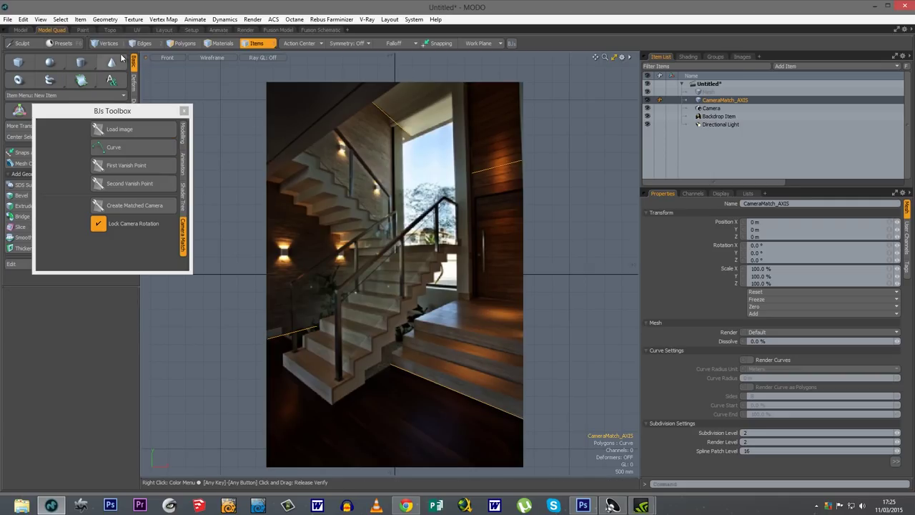
# Set the first vanishing point from the wood panel seam curve and the curve along the lowest wide step's floor edge
pyautogui.click(143, 44)
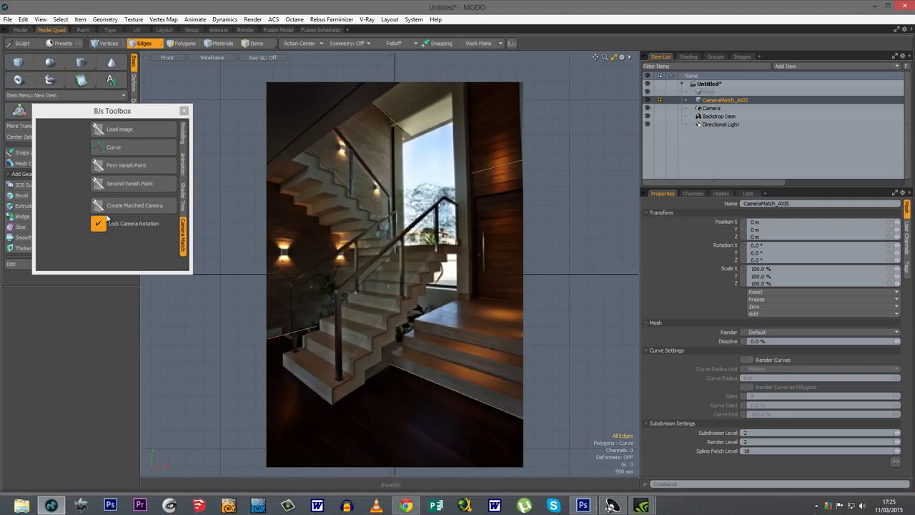
pyautogui.click(488, 170)
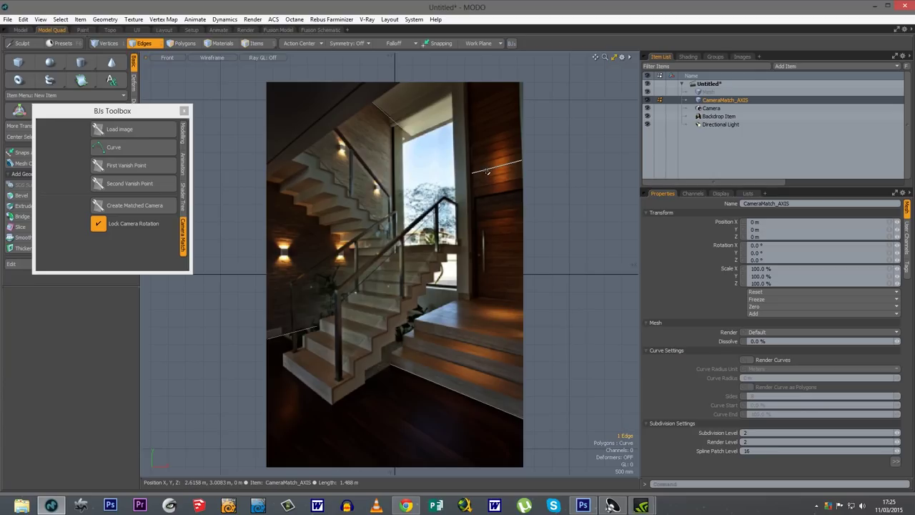
pyautogui.keyDown('shift'); pyautogui.click(442, 386); pyautogui.keyUp('shift')
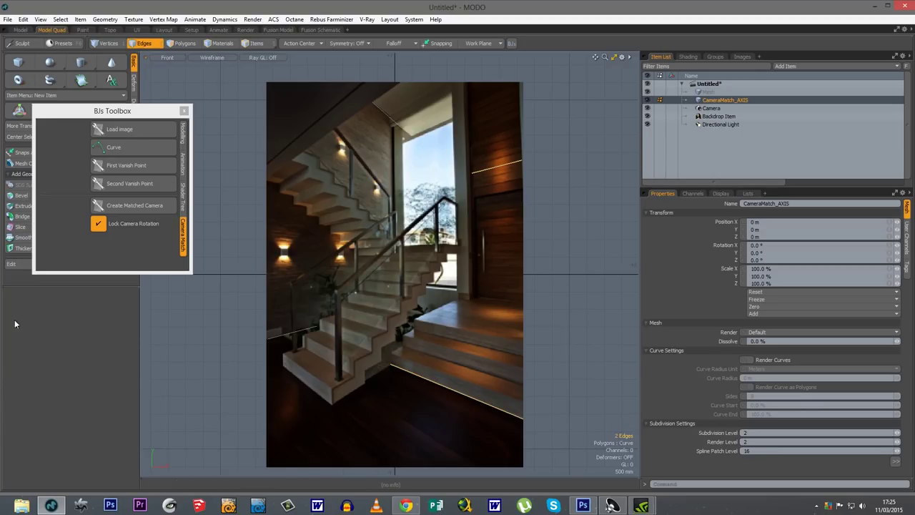
pyautogui.click(134, 166)
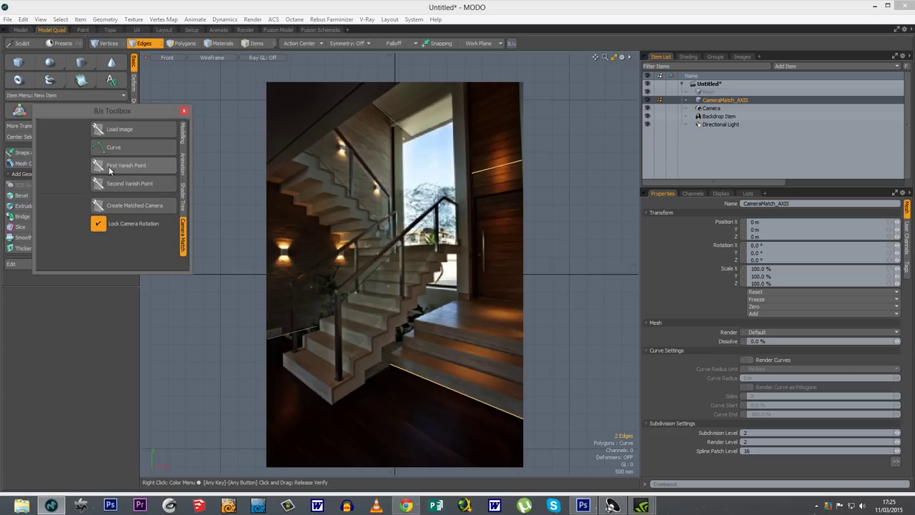
# Set the second vanishing point from the ceiling edge curve above the window and the wall base curve
pyautogui.click(384, 114)
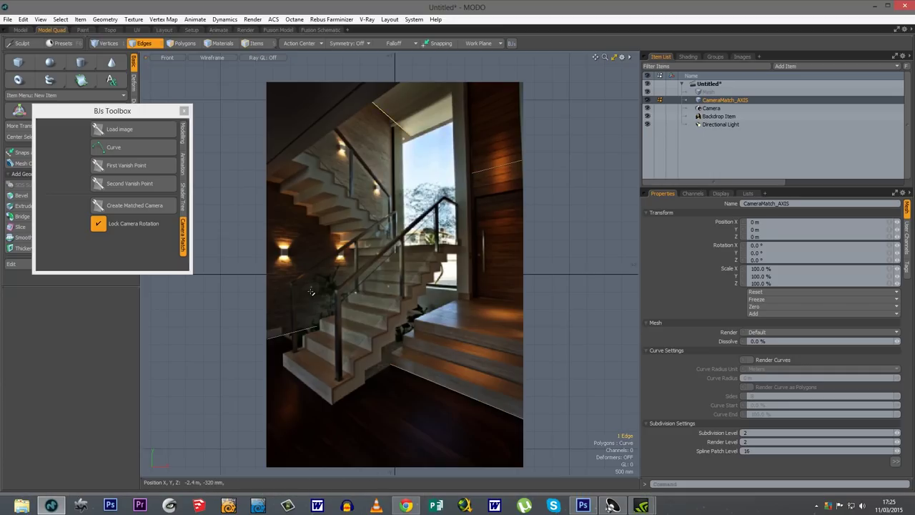
pyautogui.keyDown('shift'); pyautogui.click(293, 333); pyautogui.keyUp('shift')
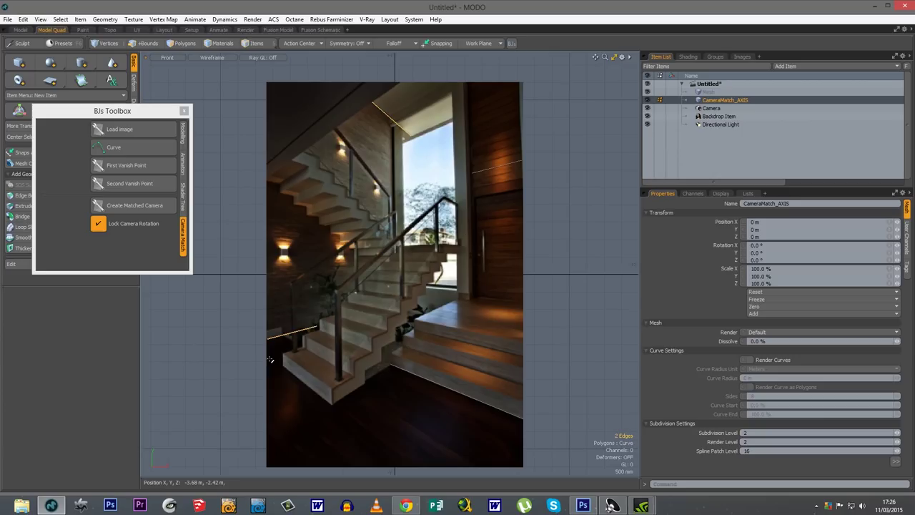
pyautogui.click(141, 183)
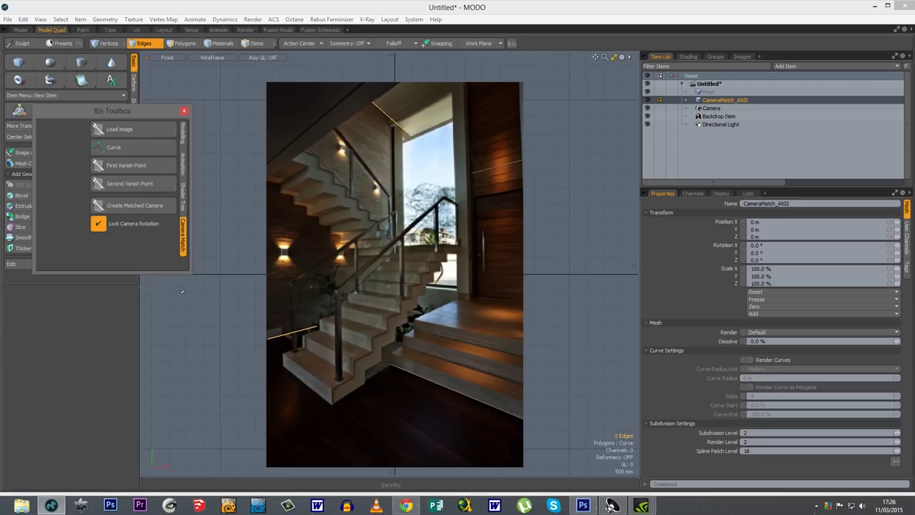
# Create the matched camera from the two vanishing points and show the CamMatch camera's properties
pyautogui.click(132, 205)
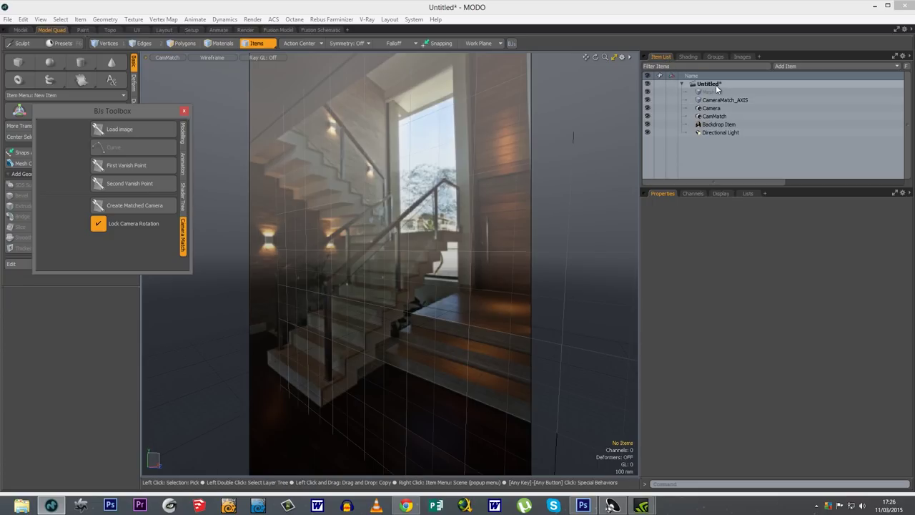
pyautogui.click(709, 117)
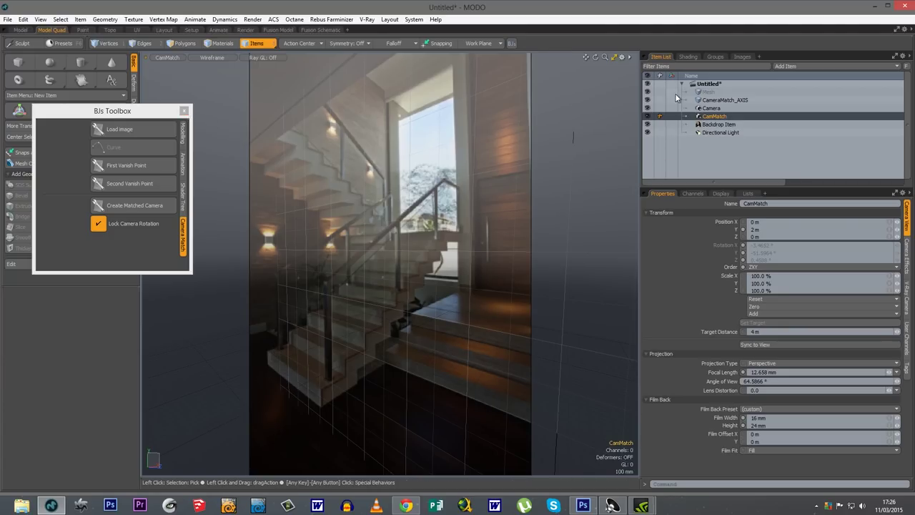
# In the Mesh item, draw a flat cube about 420 mm high and 1.225 m long over the lowest staircase step
pyautogui.click(704, 92)
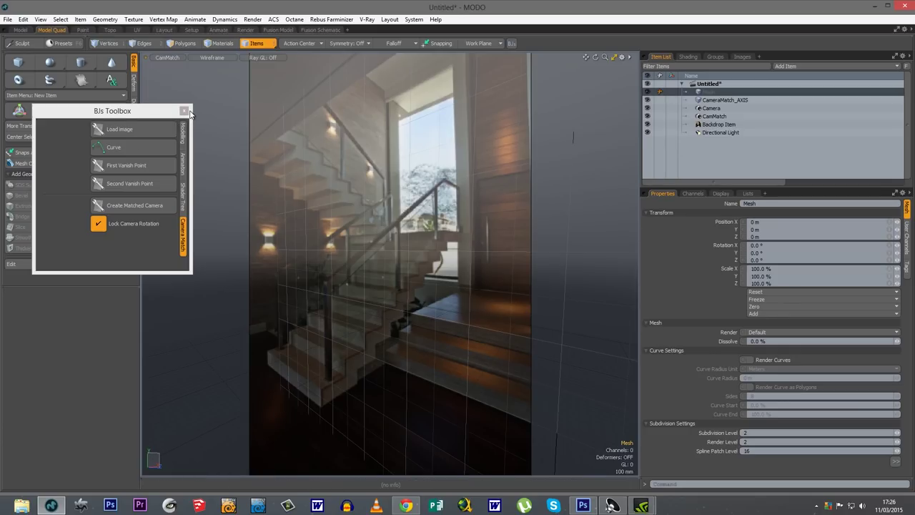
pyautogui.click(184, 111)
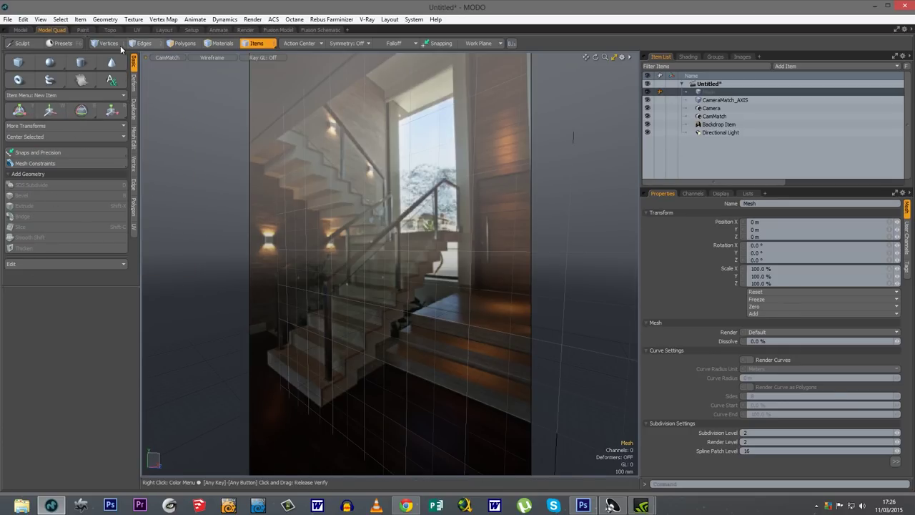
pyautogui.click(186, 43)
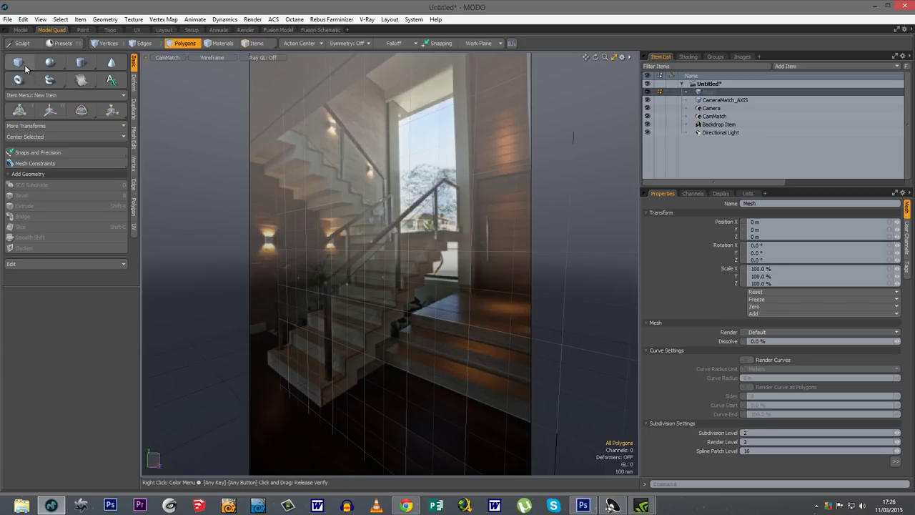
pyautogui.click(20, 63)
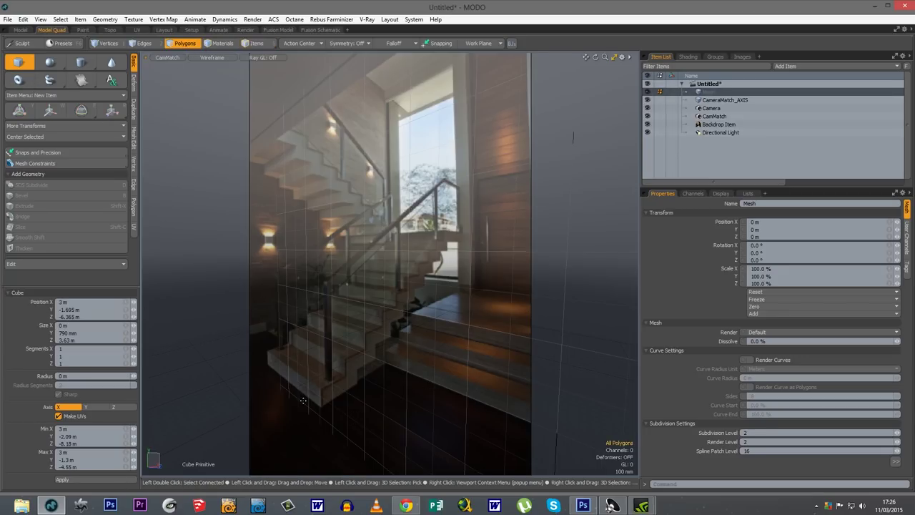
pyautogui.moveTo(289, 372); pyautogui.dragTo(321, 380)
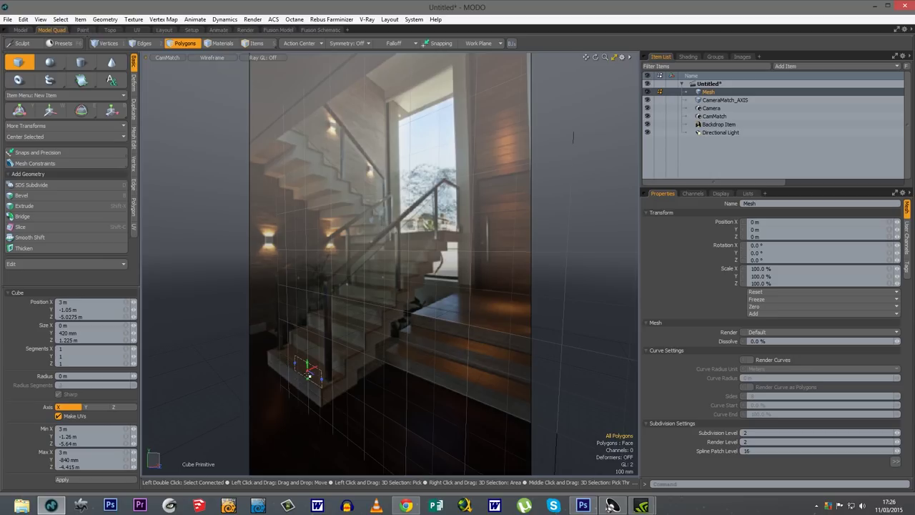
# Move the flat polygon about -500 mm in Y and -70 mm in Z onto the lowest step's front face
pyautogui.press('q')
pyautogui.click(313, 370)
pyautogui.press('w')
pyautogui.moveTo(381, 281); pyautogui.dragTo(381, 309)
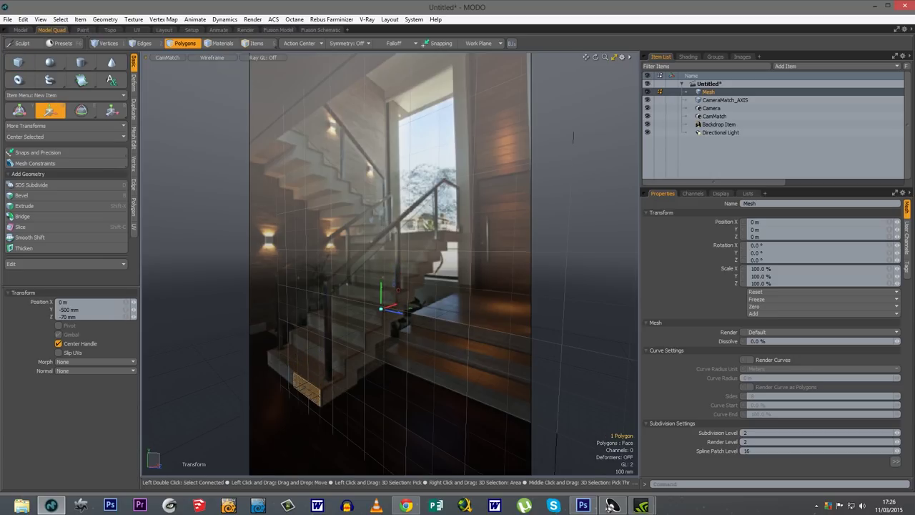
# Move the polygon's far vertical edge about -1.54 m in Z to reach the far corner of the lowest step
pyautogui.press('space')
pyautogui.press('2')
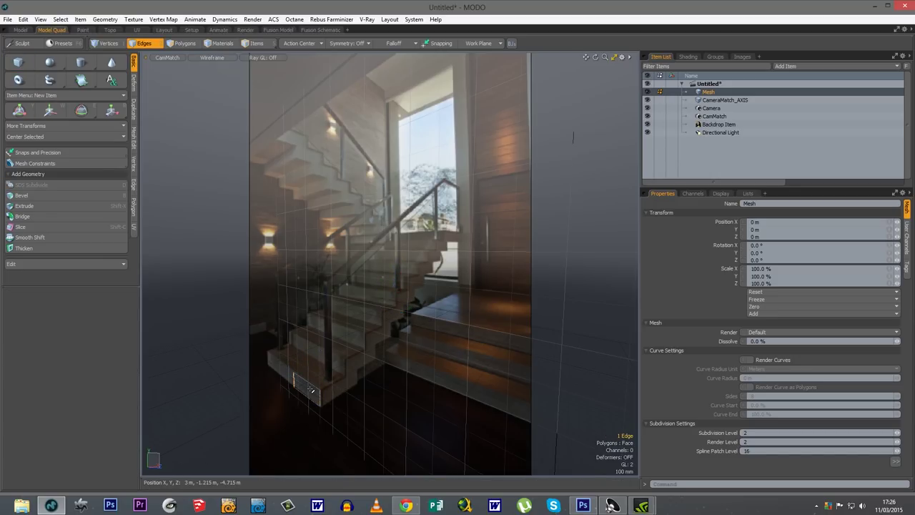
pyautogui.press('w')
pyautogui.moveTo(301, 387); pyautogui.dragTo(276, 369)
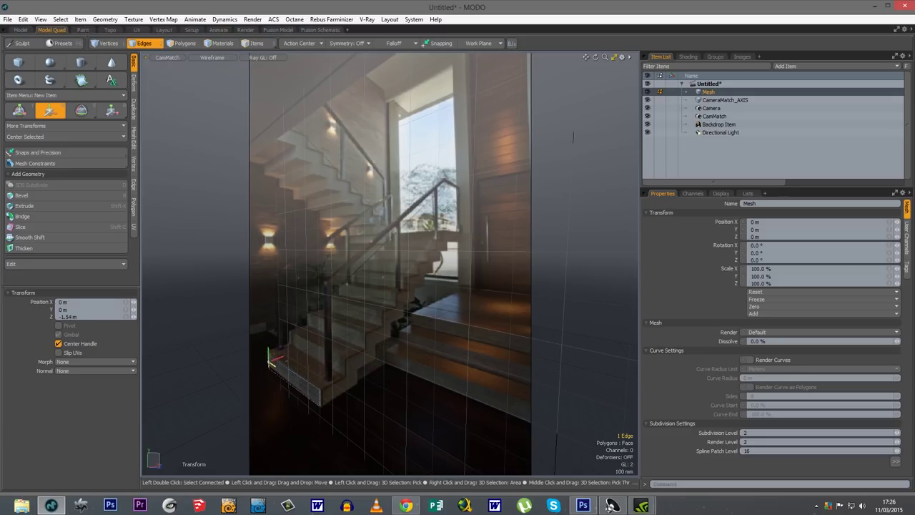
# Extrude the front polygon backward to match the depth of the lowest staircase step
pyautogui.press('space')
pyautogui.press('3')
pyautogui.click(312, 385)
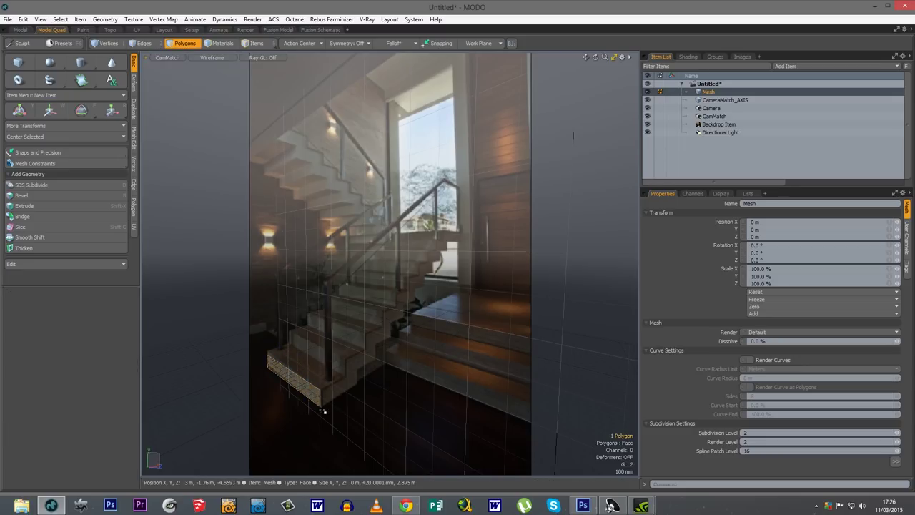
pyautogui.hotkey('shift', 'x')
pyautogui.click(322, 375)
pyautogui.moveTo(304, 371); pyautogui.dragTo(337, 356)
pyautogui.press('space')
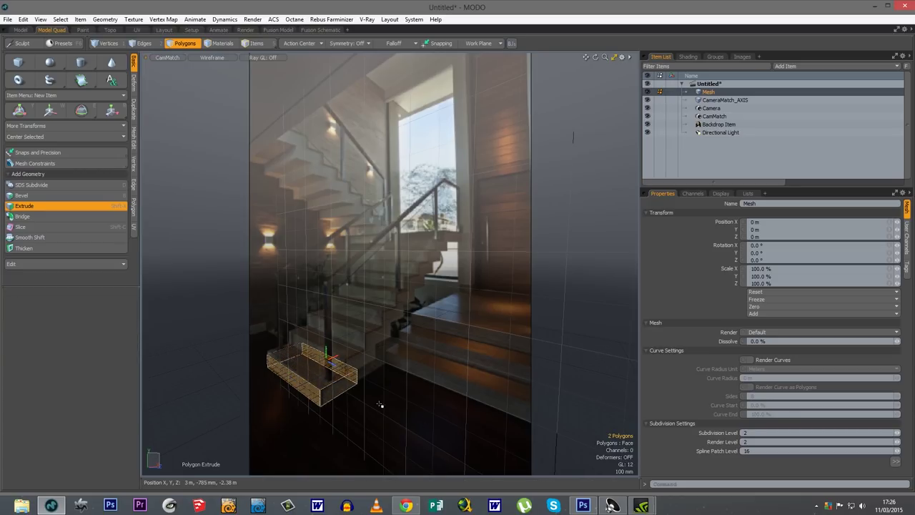
# Deselect the polygons and display the camera view with Gooch Tone Shading
pyautogui.click(376, 408)
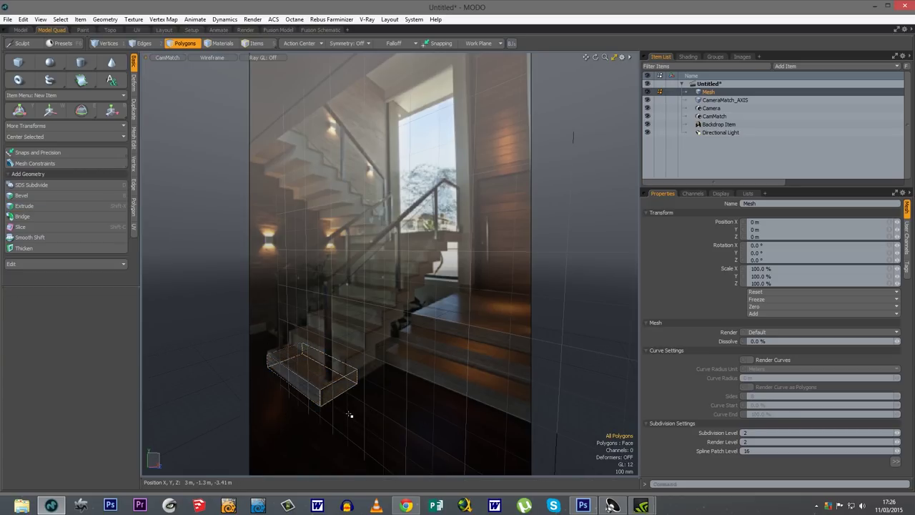
pyautogui.click(206, 58)
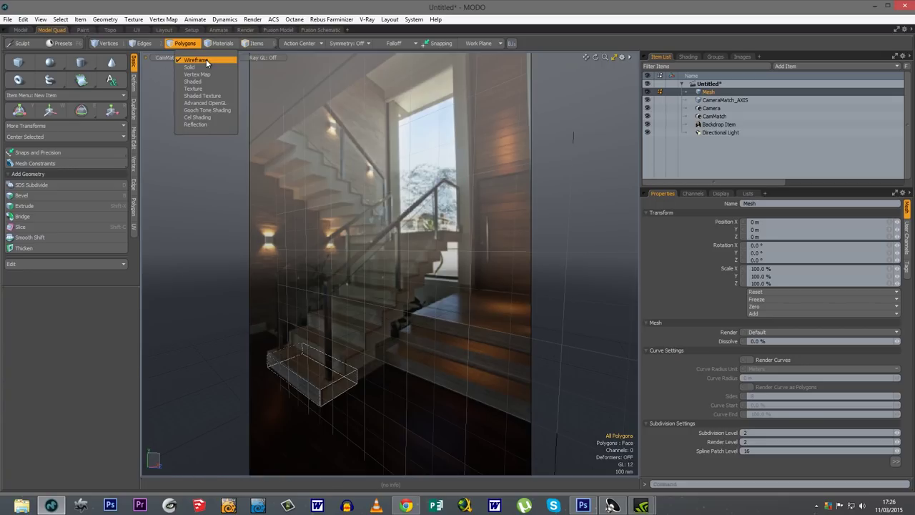
pyautogui.click(206, 109)
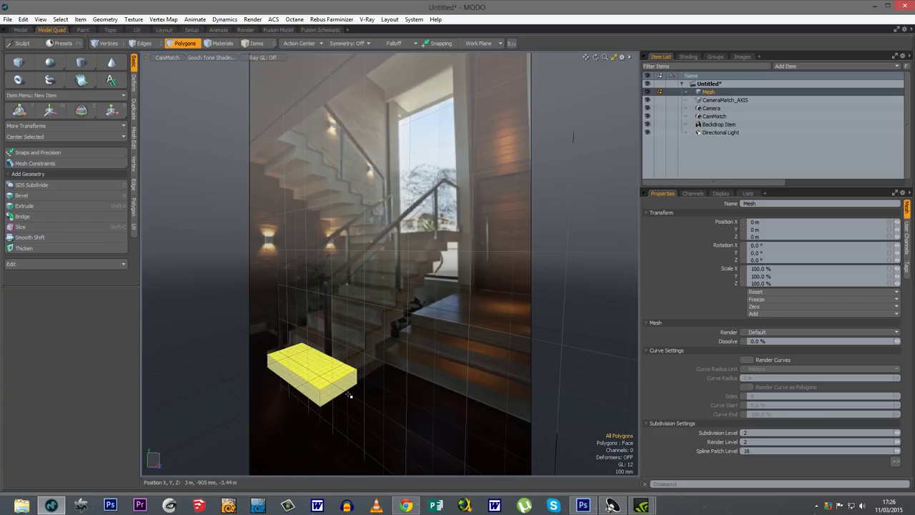
# Extend the bottom edge of the block's near end along the floor into a long strip running past the photo's lower border
pyautogui.press('1')
pyautogui.press('2')
pyautogui.press('z')
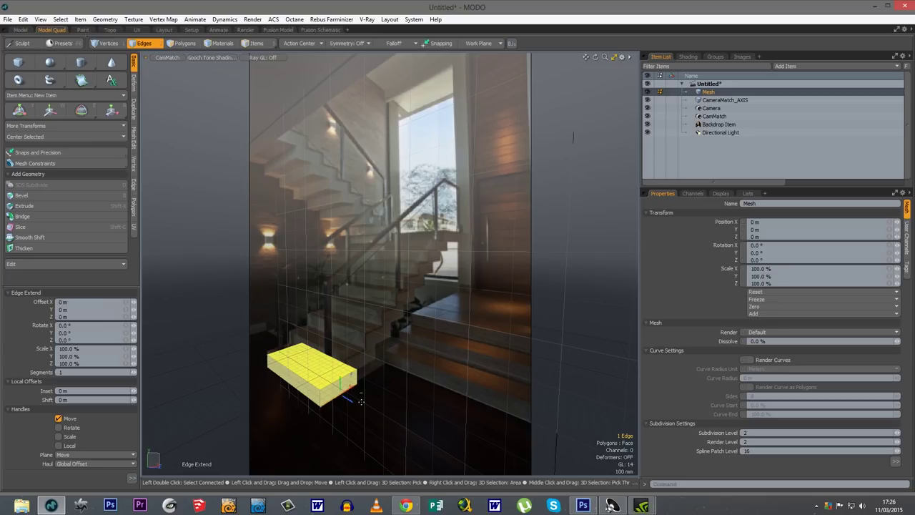
pyautogui.moveTo(351, 405); pyautogui.dragTo(499, 492)
pyautogui.press('space')
# Extend the floor strip's edge facing the wide steps until it reaches the base of the lowest wide step
pyautogui.press('1')
pyautogui.press('2')
pyautogui.press('z')
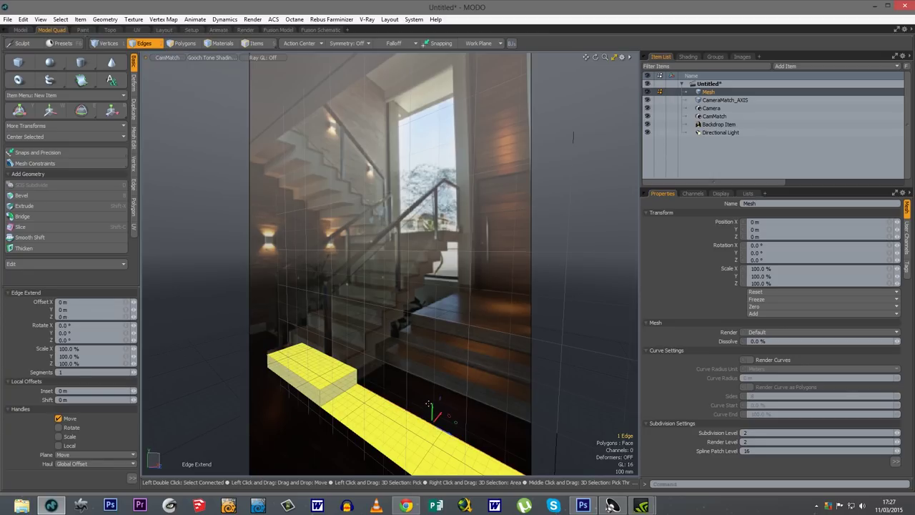
pyautogui.moveTo(439, 418); pyautogui.dragTo(365, 437)
# Extend the floor's opposite edge toward the camera so it covers the foreground of the photo
pyautogui.press('space')
pyautogui.press('z')
pyautogui.moveTo(415, 454); pyautogui.dragTo(286, 500)
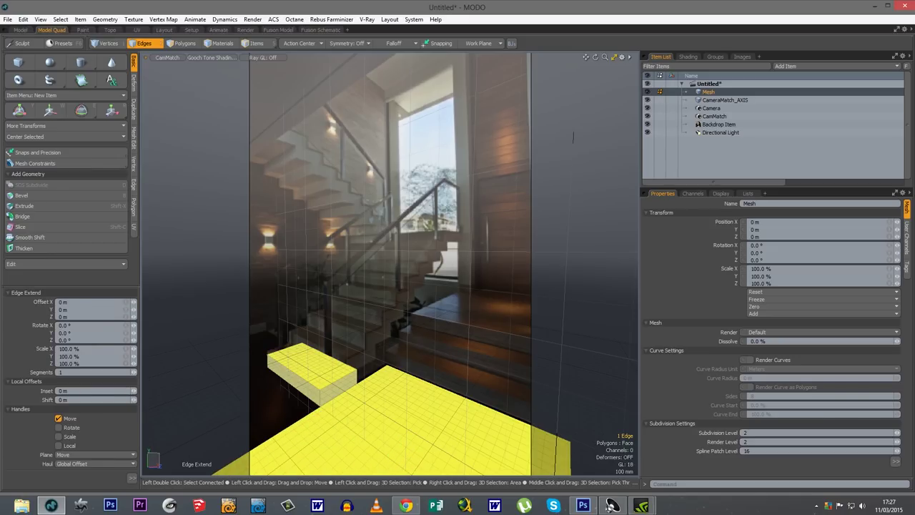
# Extend the foreground floor's side edge about -6.305 m in Z, past the outer end of the lowest staircase step
pyautogui.press('space')
pyautogui.press('z')
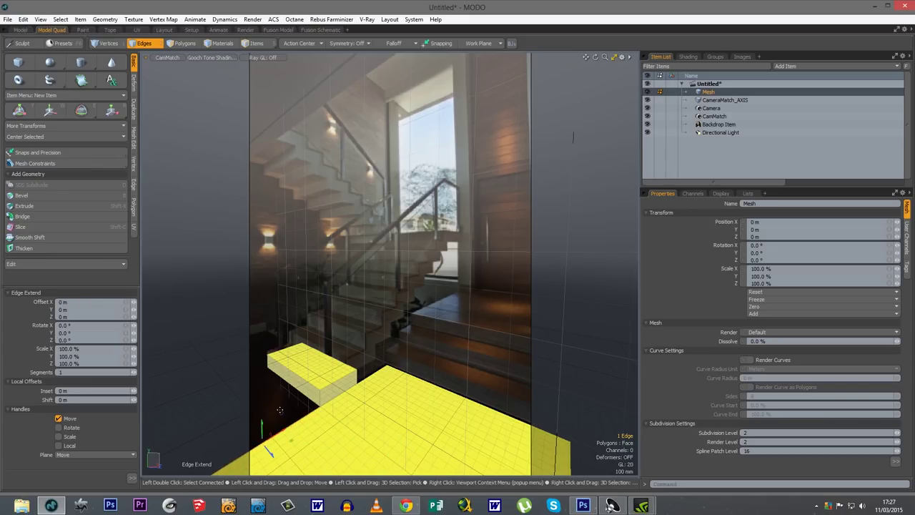
pyautogui.moveTo(267, 452); pyautogui.dragTo(193, 366)
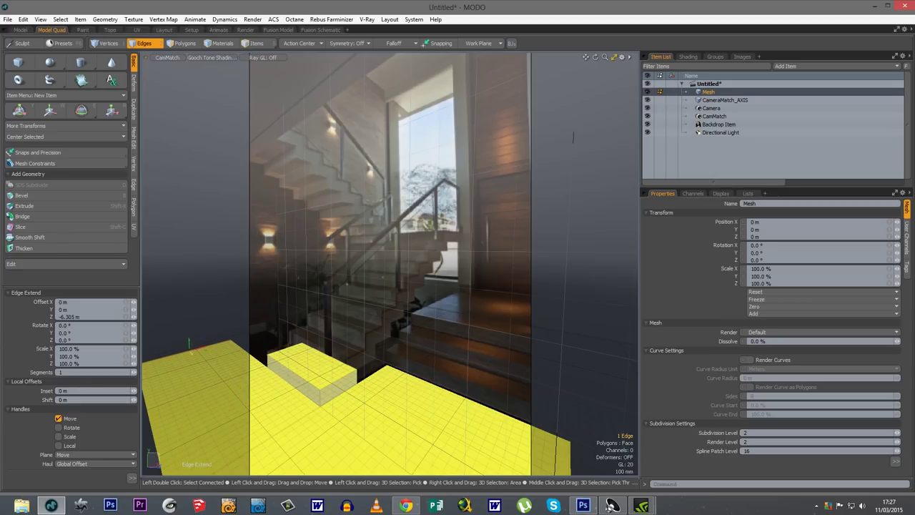
pyautogui.press('space')
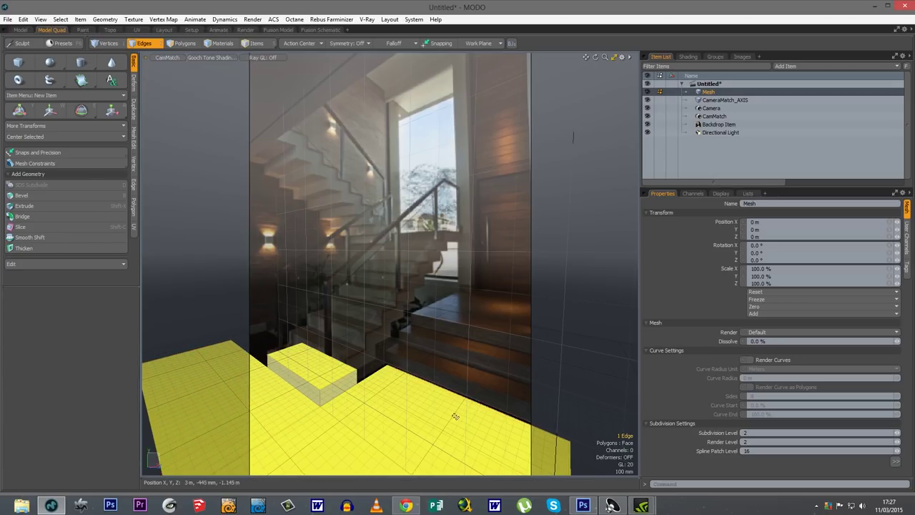
# Extend the floor edge repeatedly upward and backward to form the three wide steps and the landing by the door
pyautogui.press('z')
pyautogui.moveTo(458, 382); pyautogui.dragTo(508, 303)
pyautogui.keyDown('shift'); pyautogui.click(471, 341); pyautogui.keyUp('shift')
pyautogui.keyDown('shift'); pyautogui.click(478, 338); pyautogui.keyUp('shift')
pyautogui.press('space')
pyautogui.click(608, 258)
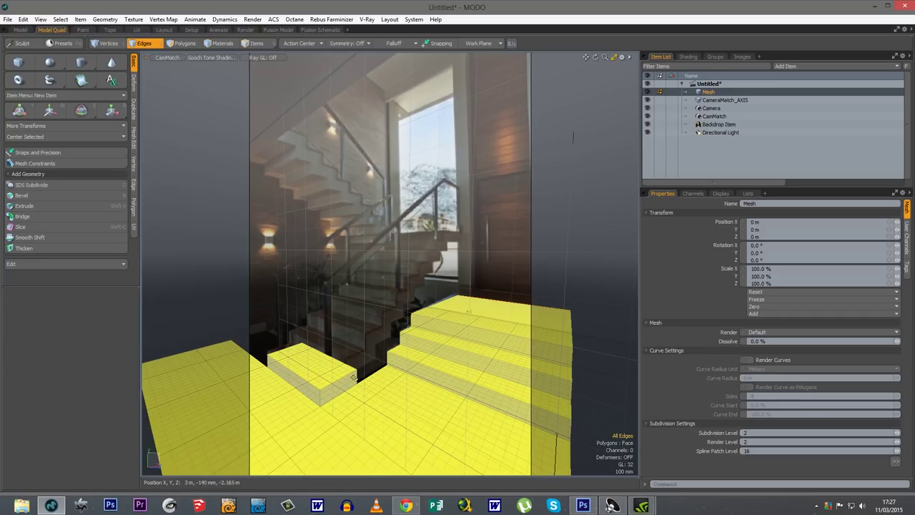
# Extend the floor edge beside the lowest staircase step back toward the rear wall
pyautogui.click(243, 368)
pyautogui.press('z')
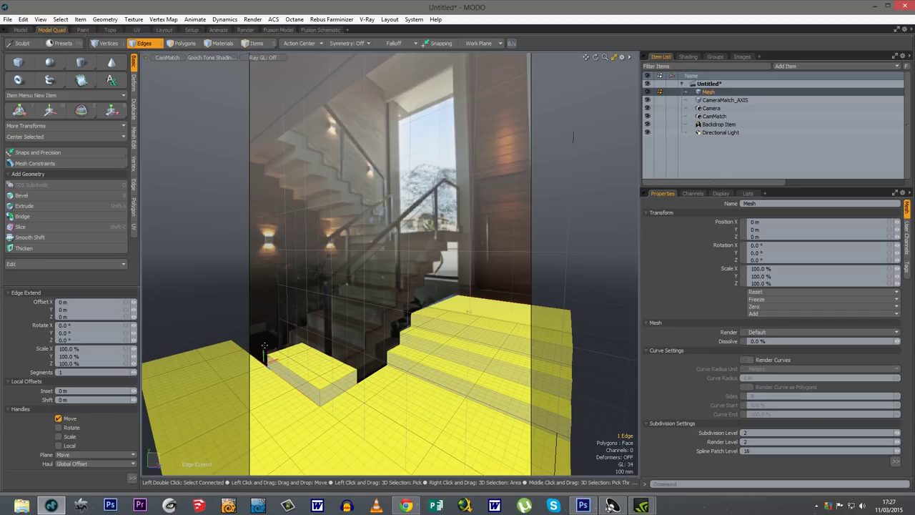
pyautogui.moveTo(275, 363); pyautogui.dragTo(304, 344)
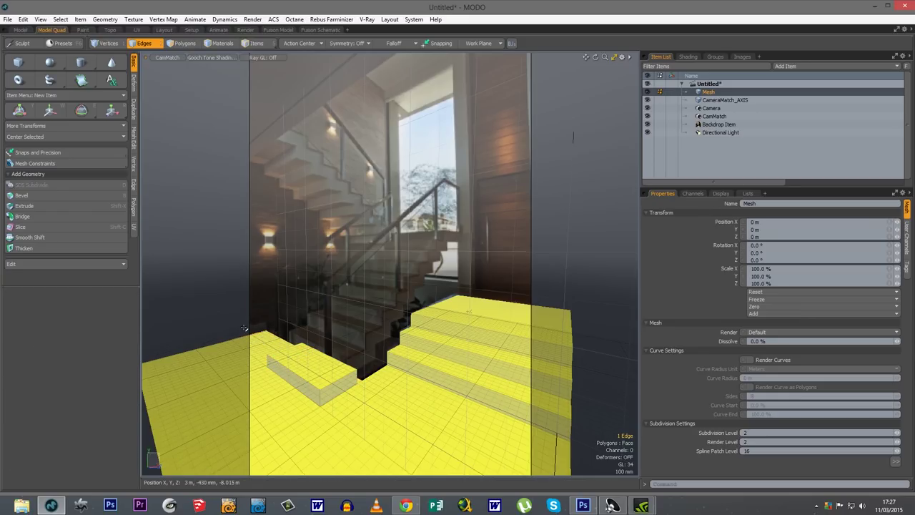
# Extend the floor's rear edge upward into a wall, and extend that wall's inner side edge behind the staircase to the window
pyautogui.press('z')
pyautogui.moveTo(251, 328); pyautogui.dragTo(283, 137)
pyautogui.press('space')
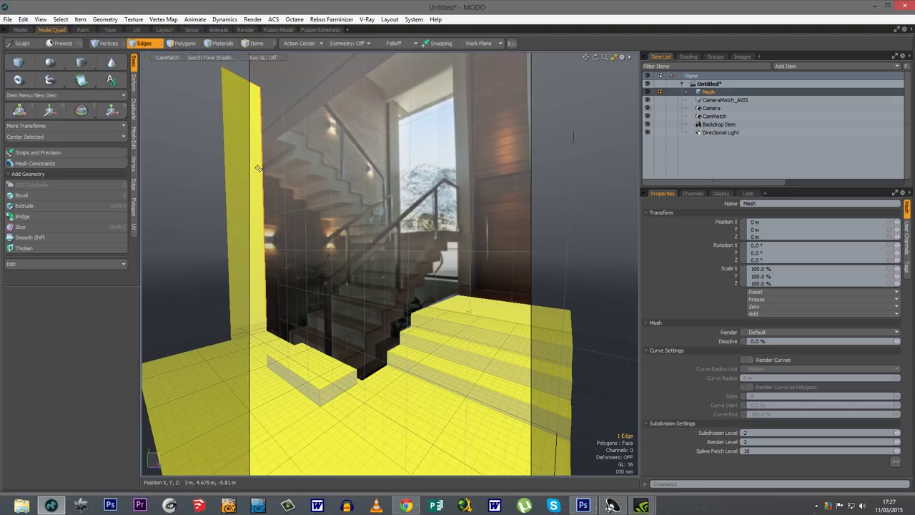
pyautogui.press('z')
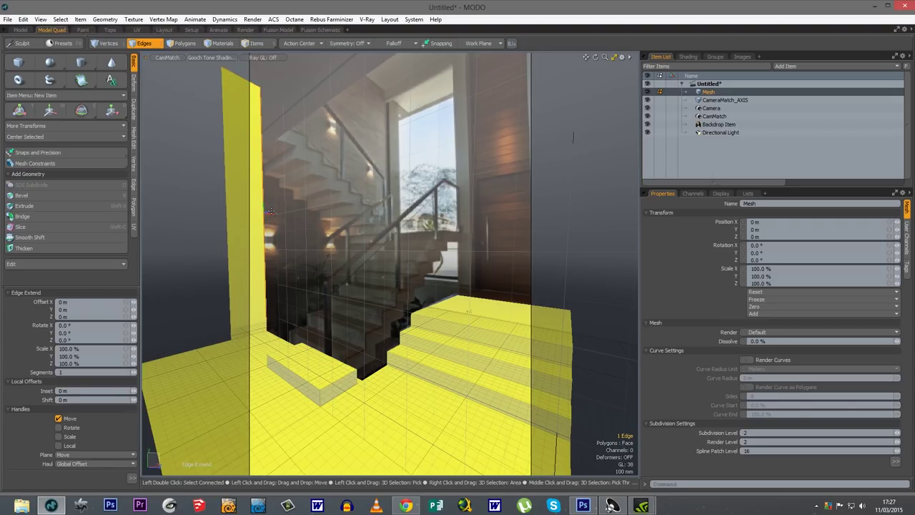
pyautogui.moveTo(271, 211); pyautogui.dragTo(400, 228)
pyautogui.press('space')
# Raise the top edges of both wall faces together by about 4.345 m in Y, beyond the top of the photo
pyautogui.keyDown('shift'); pyautogui.click(235, 76); pyautogui.keyUp('shift')
pyautogui.press('w')
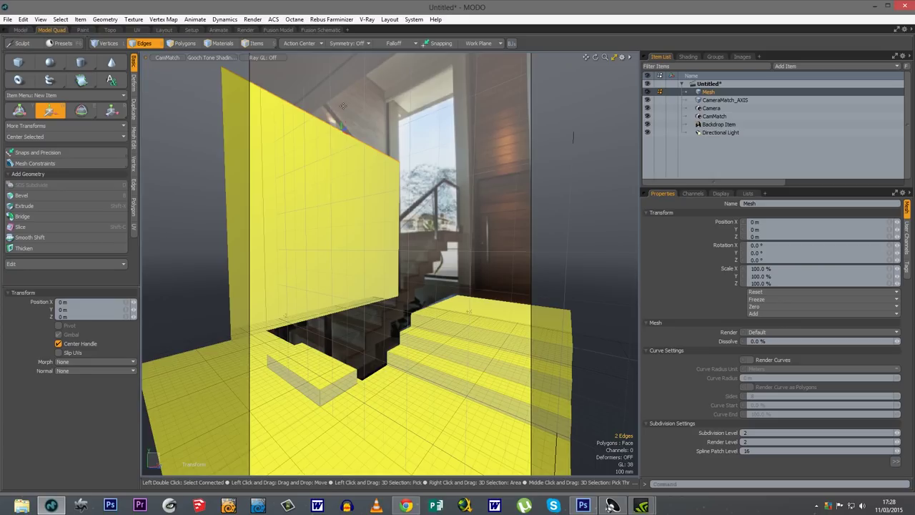
pyautogui.moveTo(342, 126); pyautogui.dragTo(333, 63)
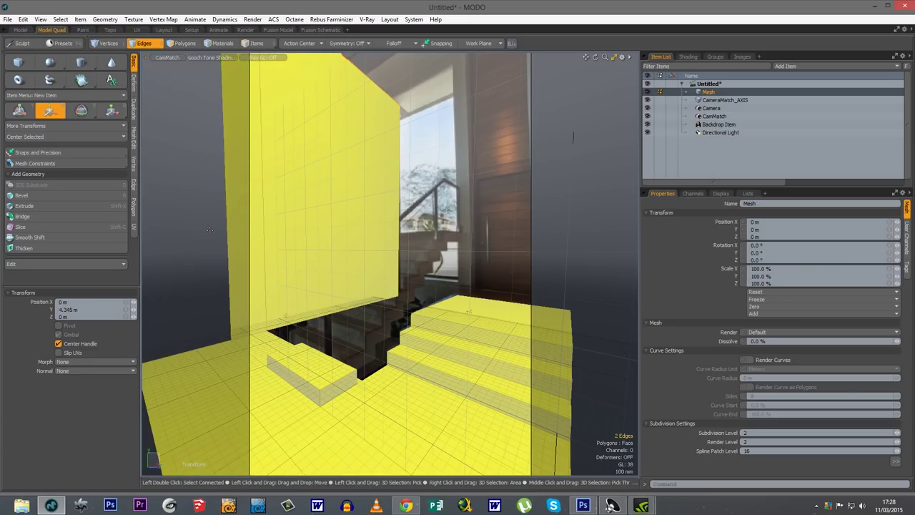
pyautogui.press('space')
# Clear the edge selection and change the camera view's shading style to Wireframe
pyautogui.click(178, 230)
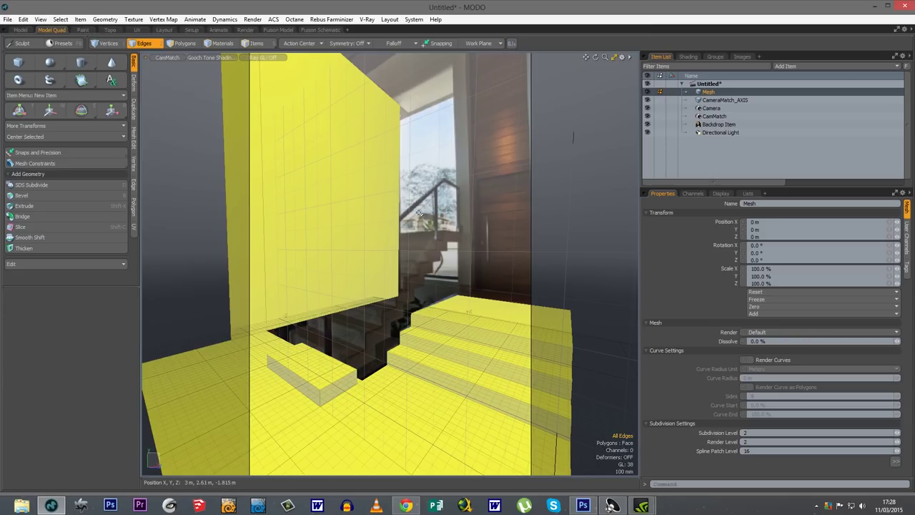
pyautogui.click(197, 58)
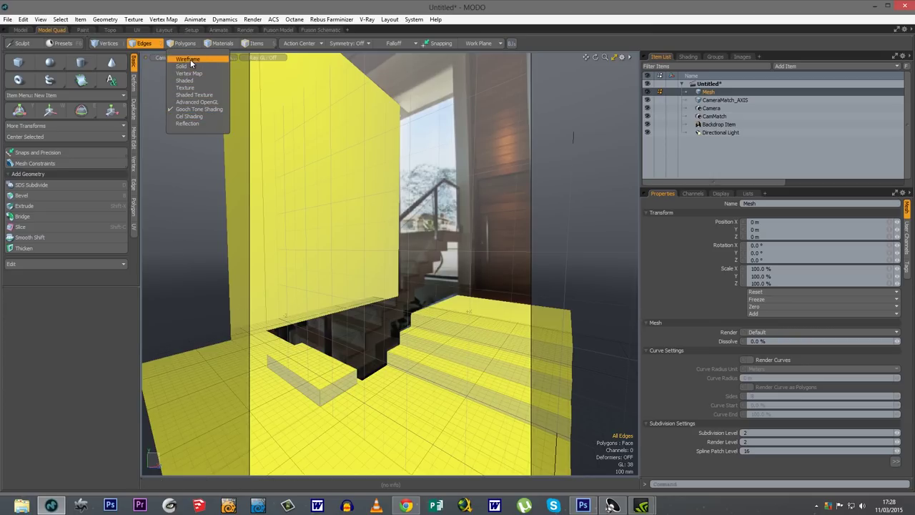
pyautogui.click(188, 59)
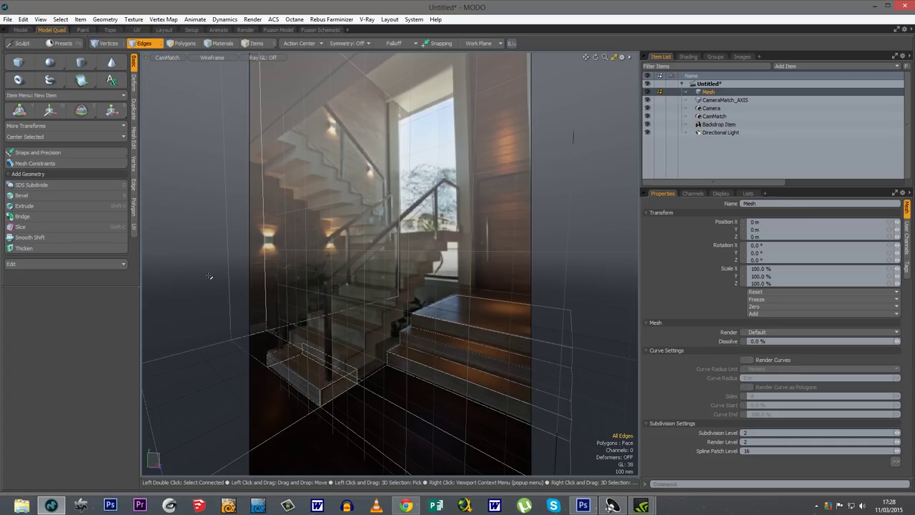